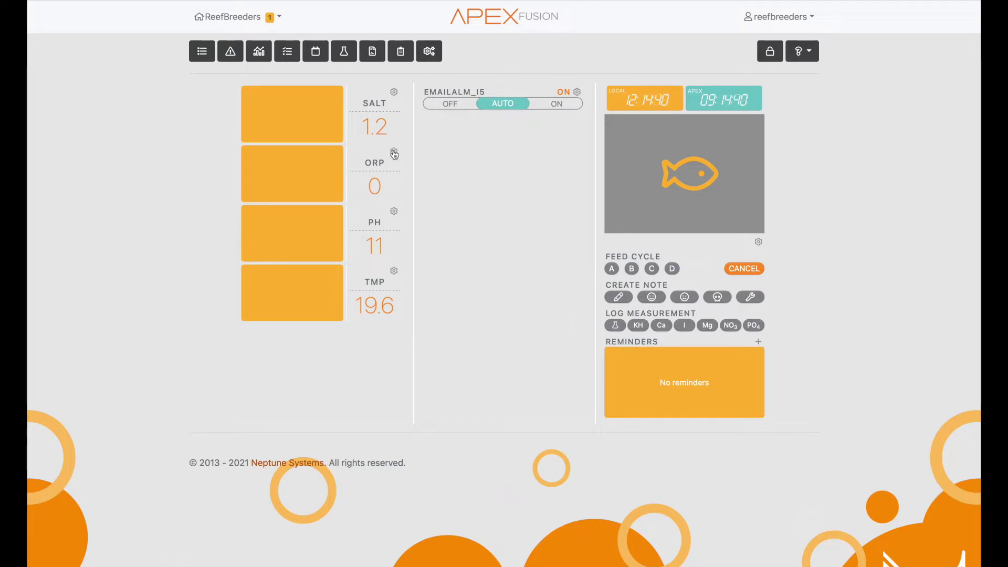
# Step: Expand the dashboard toolbar to reveal the second row of navigation buttons
pyautogui.click(430, 51)
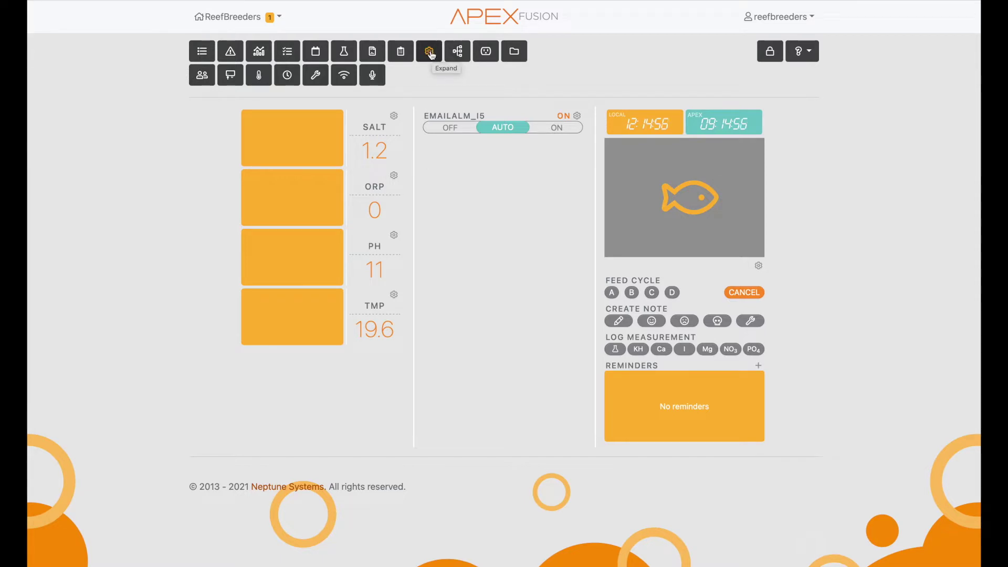
pyautogui.click(430, 54)
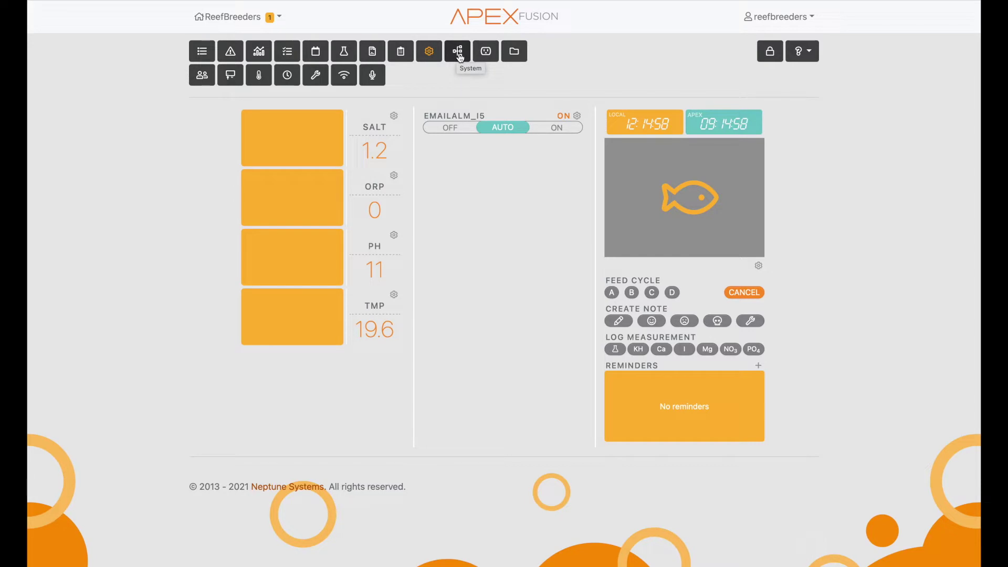
# Step: Open the system map, expand Variable (0-10V), and open output VarSpd1_I1's settings
pyautogui.click(458, 55)
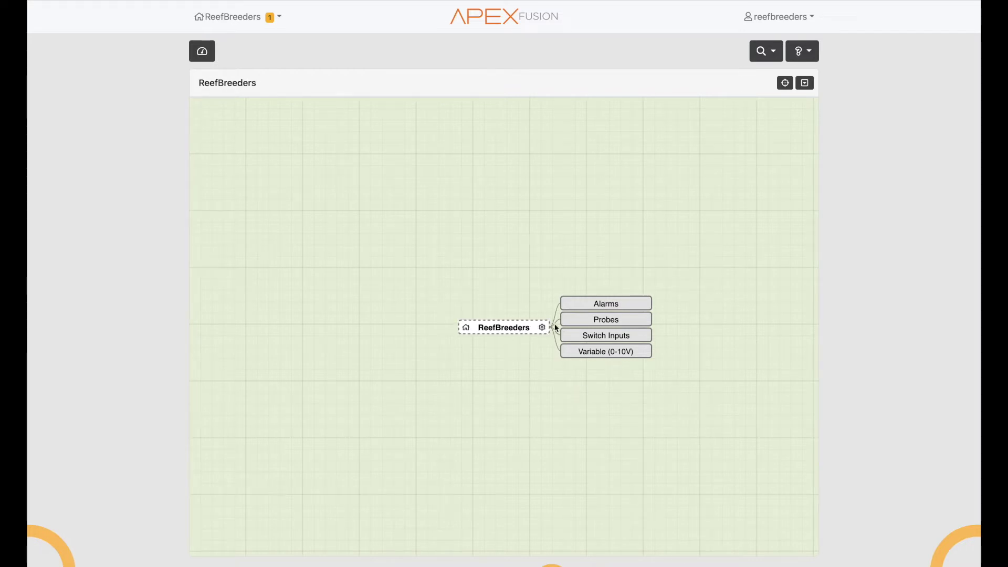
pyautogui.click(598, 356)
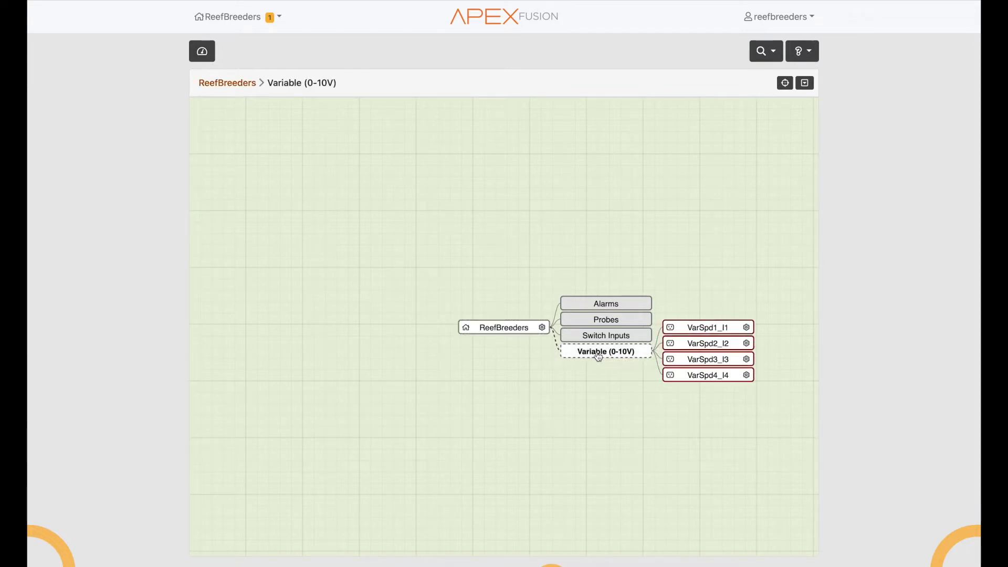
pyautogui.click(746, 327)
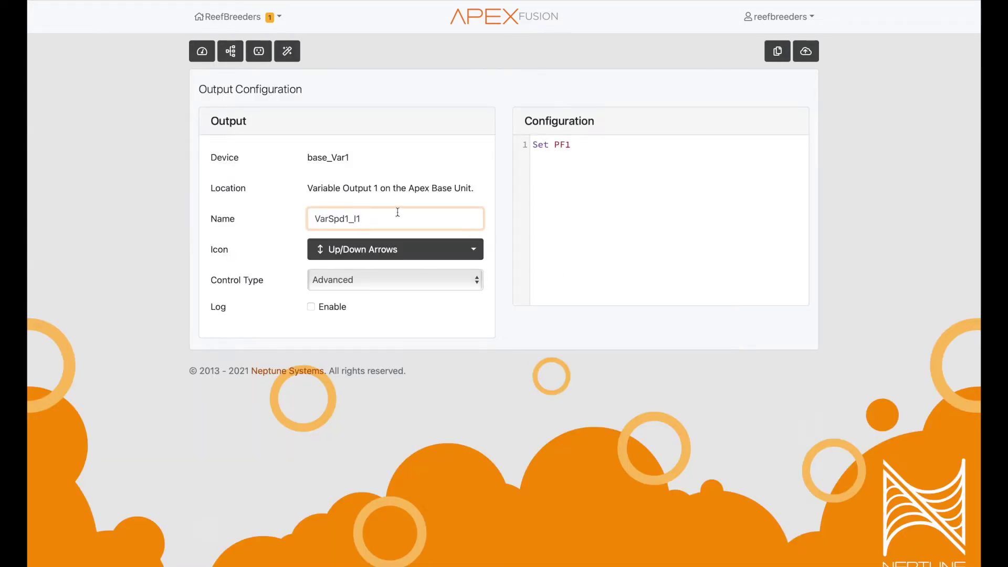
# Step: Rename VarSpd1_I1 to 1RB with the Light B icon and send it to the Apex
pyautogui.doubleClick(394, 213)
pyautogui.write('1RB')
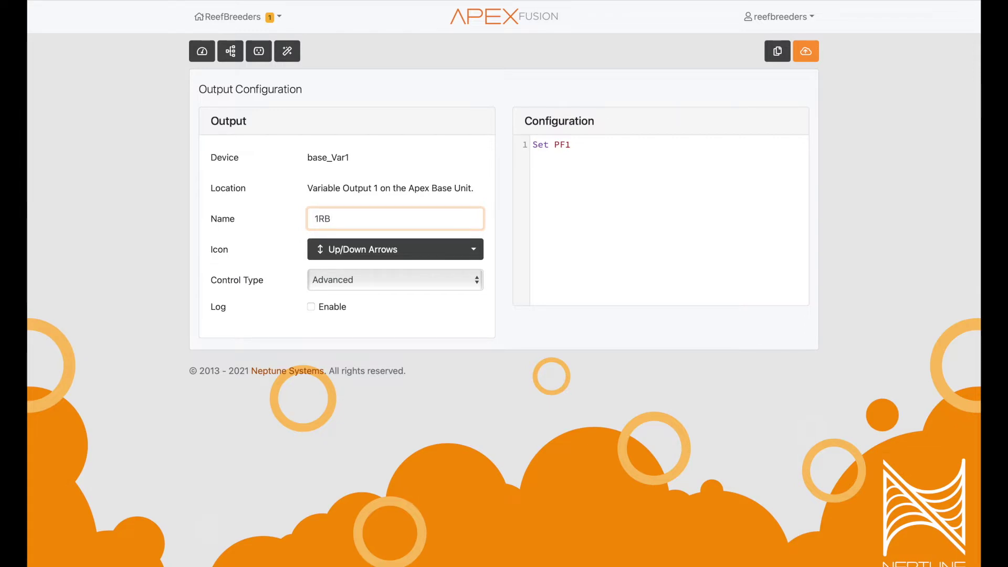
pyautogui.click(388, 254)
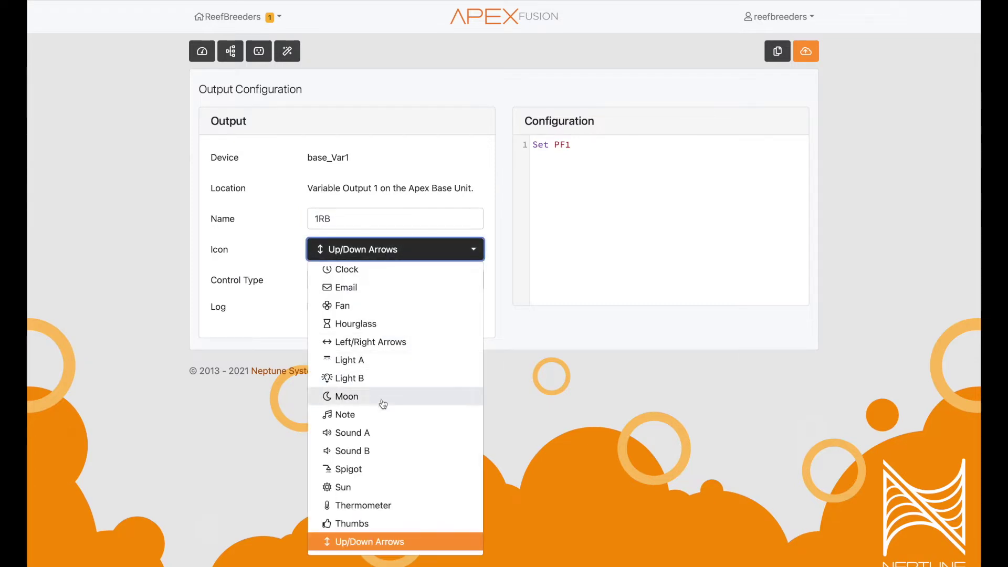
pyautogui.scroll(-1, 384, 442)
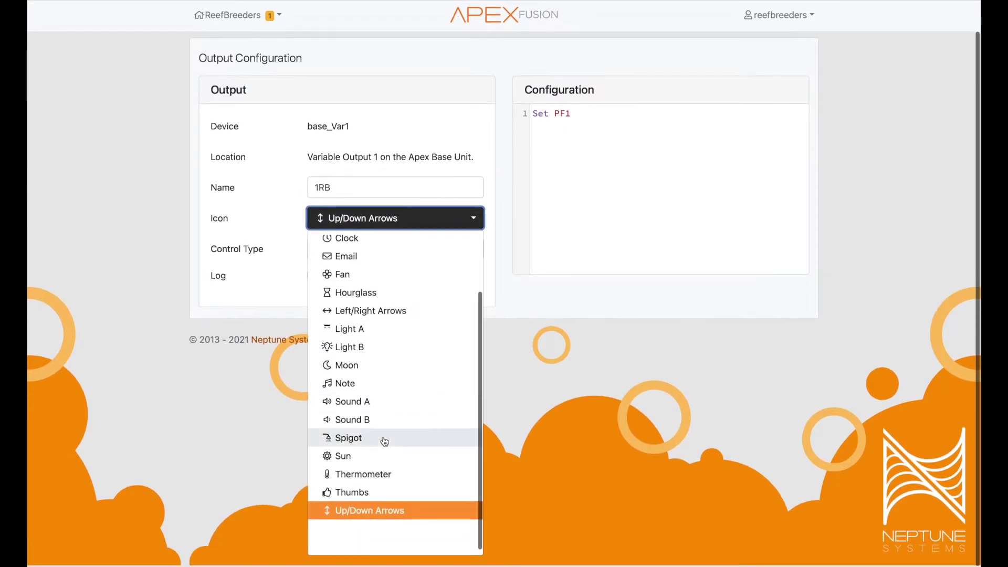
pyautogui.click(373, 349)
pyautogui.scroll(1, 396, 278)
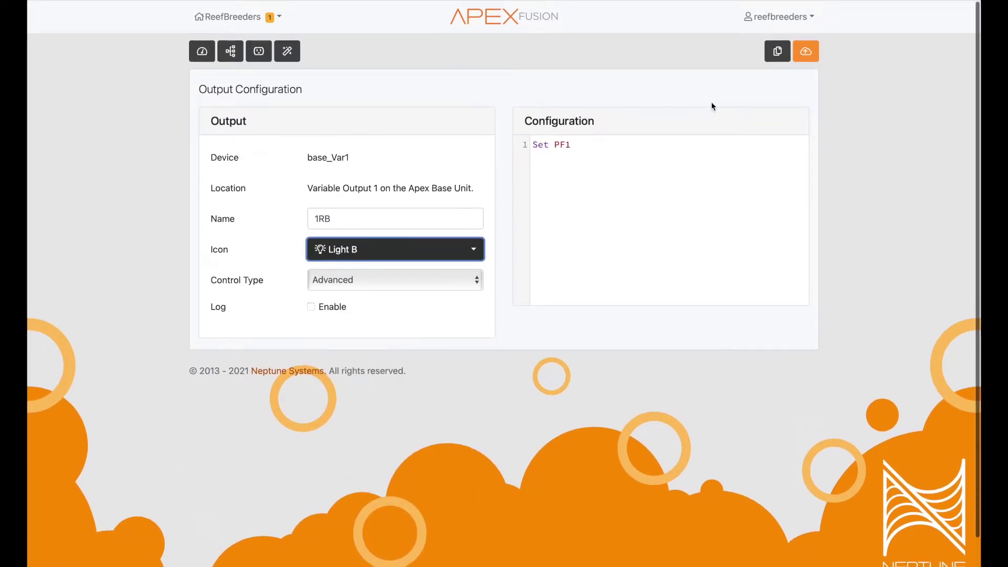
pyautogui.click(806, 52)
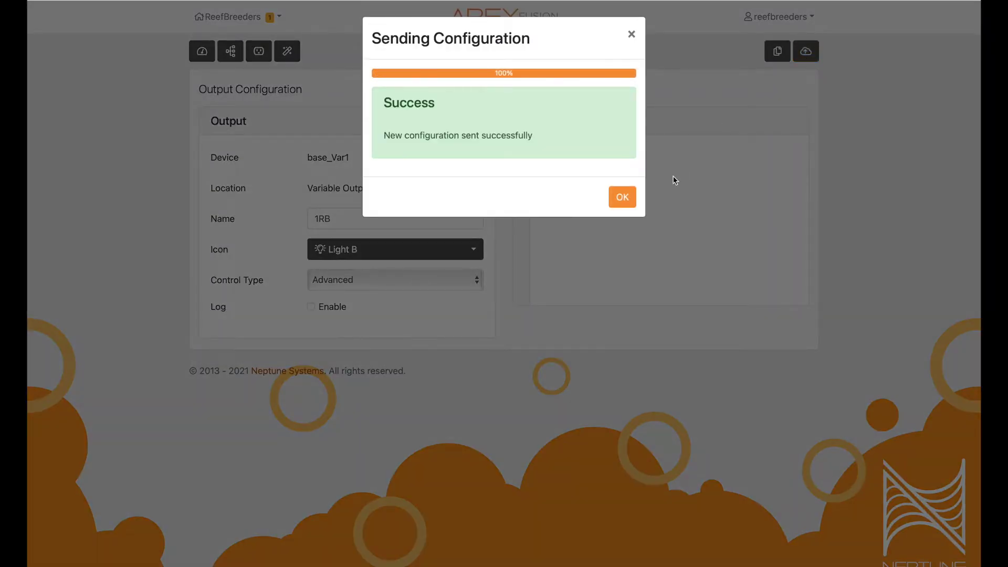
pyautogui.click(630, 196)
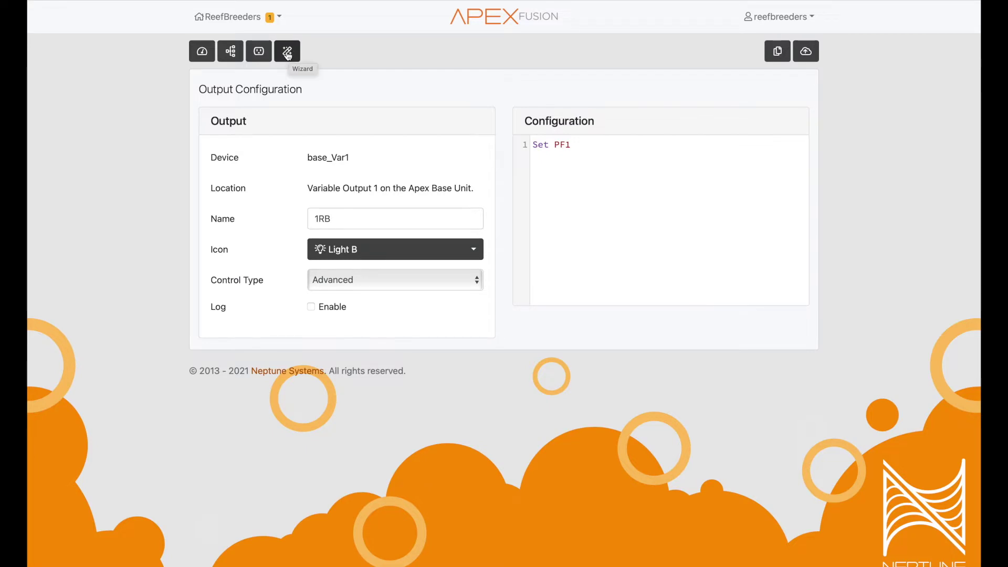
# Step: Load the sample schedule for 1RB and remove its 07:05 and 10:20 points
pyautogui.click(289, 53)
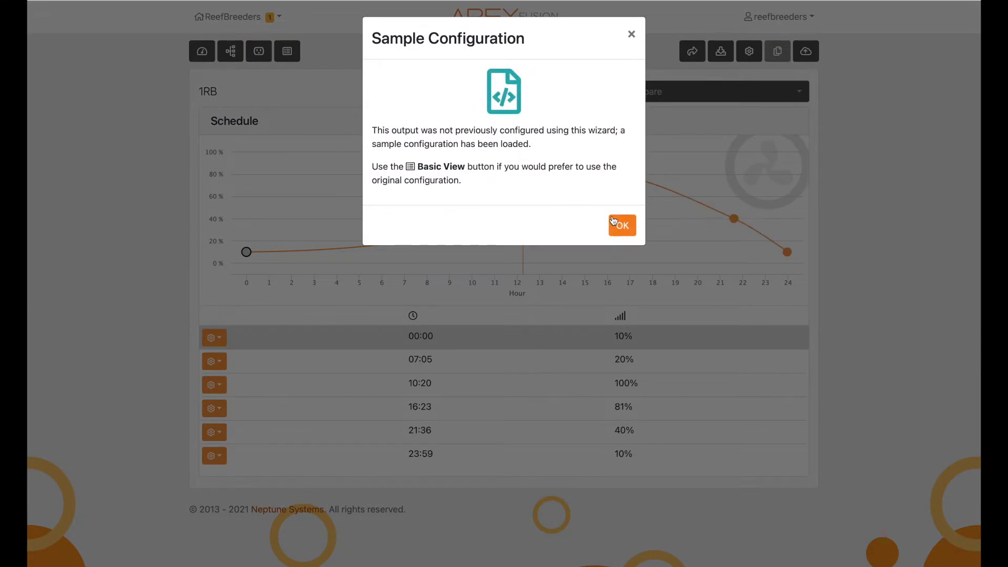
pyautogui.click(624, 227)
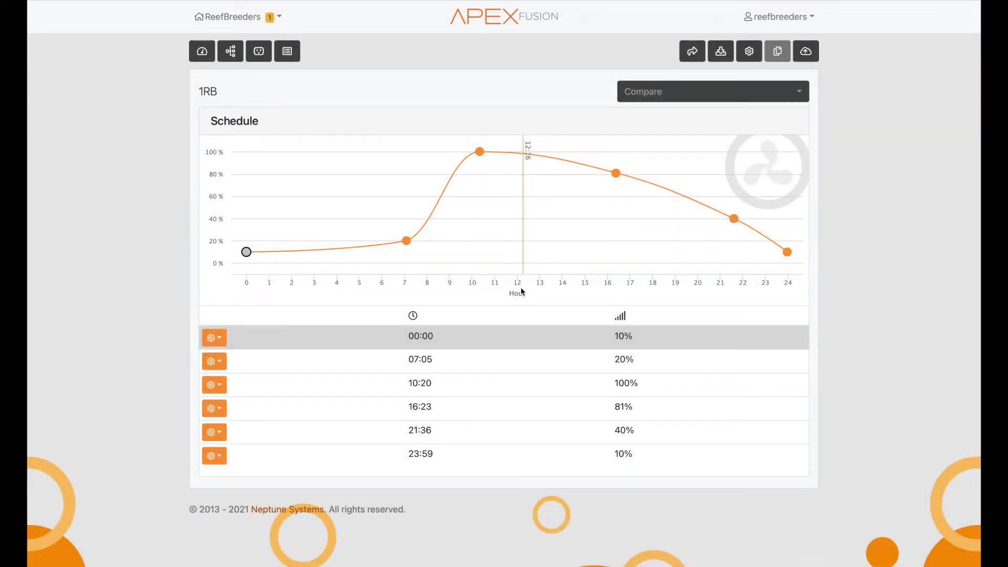
pyautogui.click(215, 361)
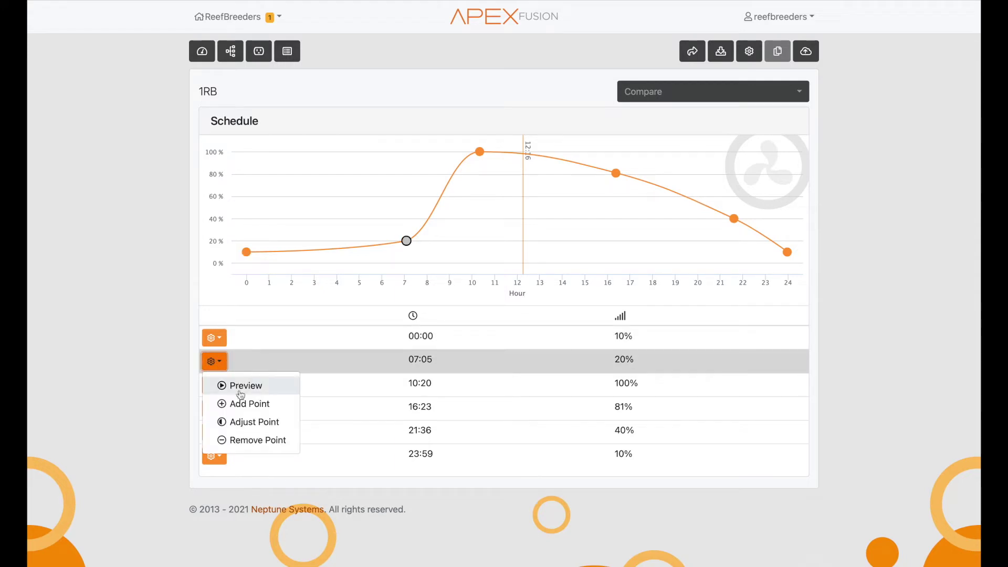
pyautogui.click(255, 441)
pyautogui.click(216, 361)
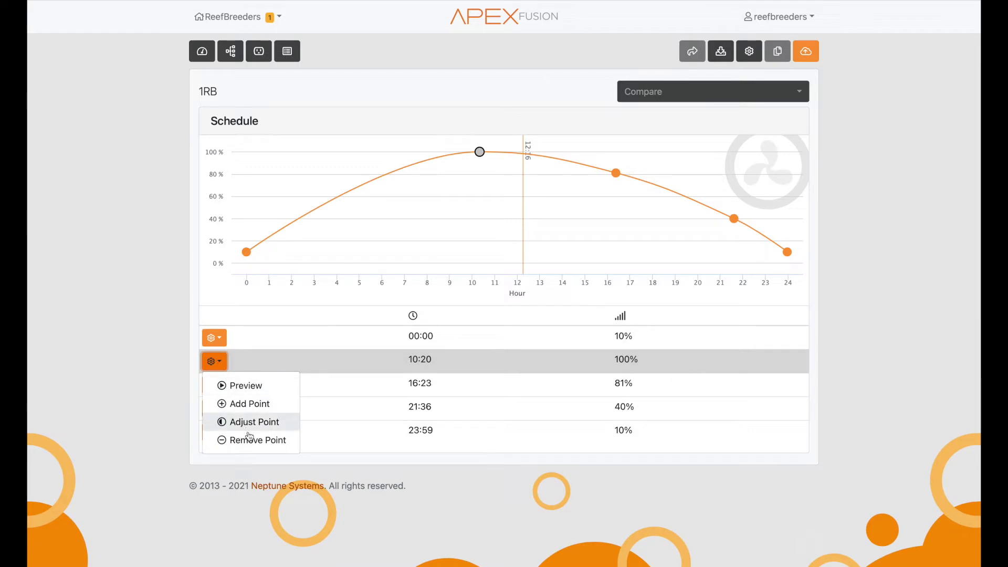
pyautogui.click(249, 439)
# Step: Remove the 16:23 and 21:36 points, leaving only 00:00 and 23:59 at 10%
pyautogui.click(215, 361)
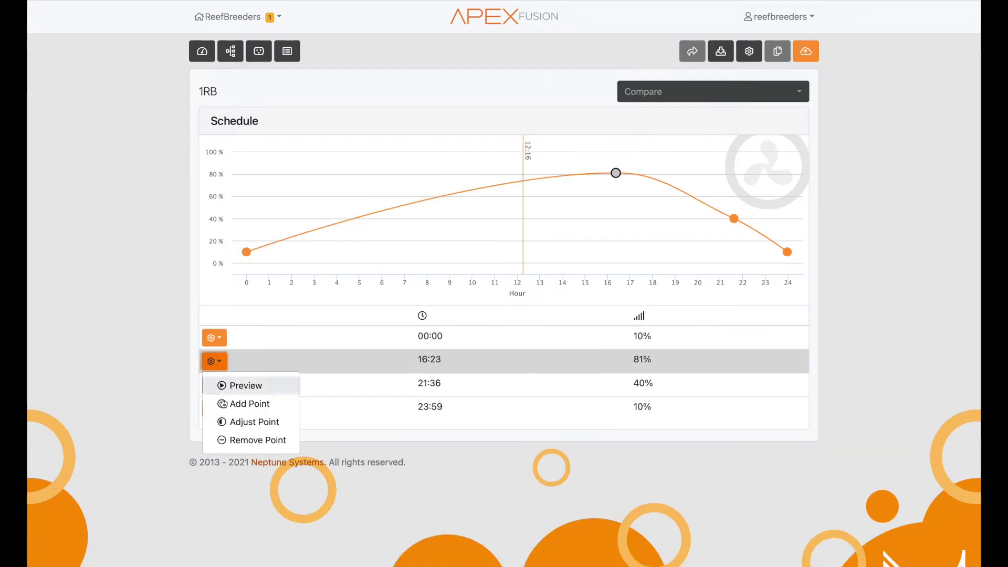
pyautogui.click(240, 443)
pyautogui.click(215, 361)
pyautogui.click(234, 440)
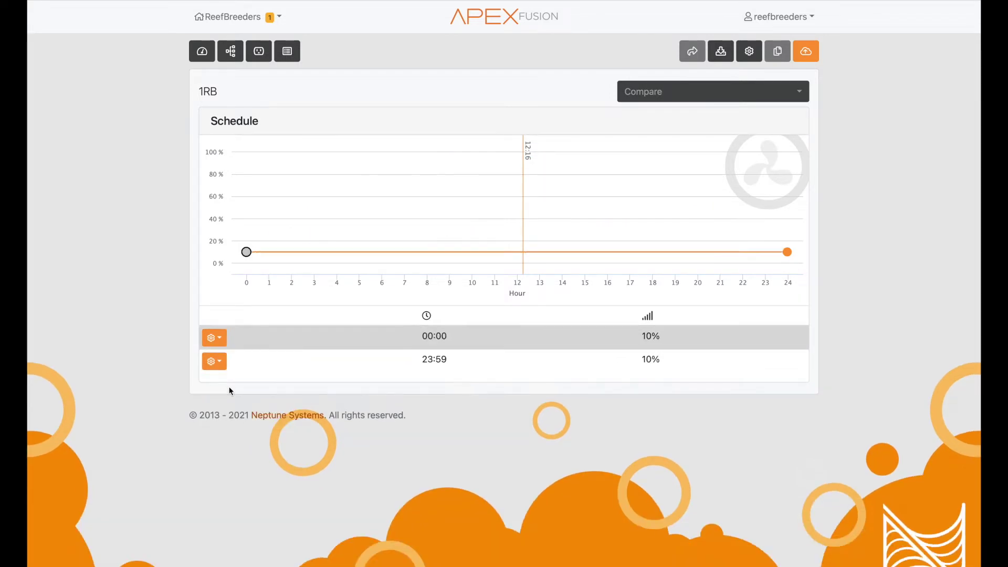
pyautogui.click(215, 337)
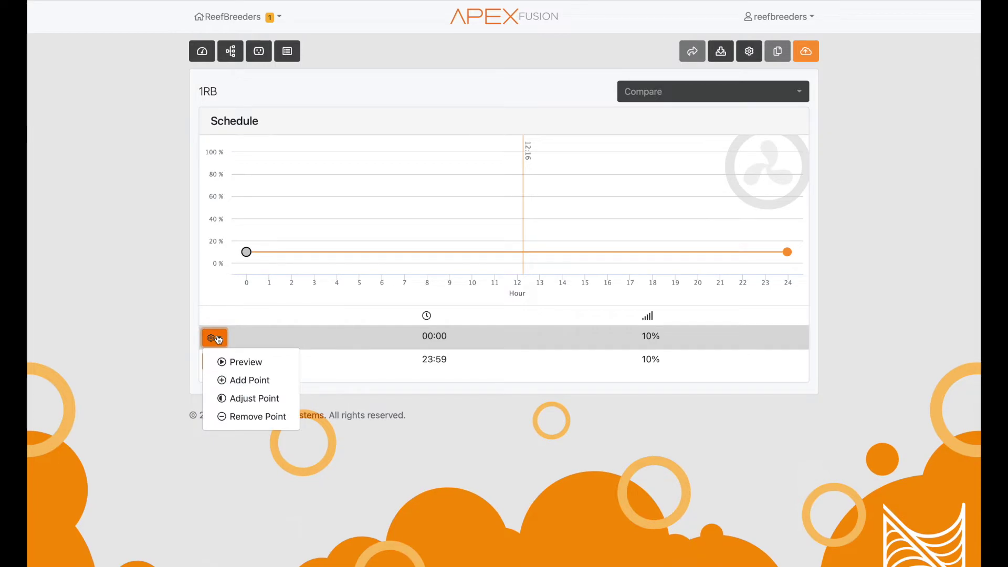
pyautogui.click(263, 398)
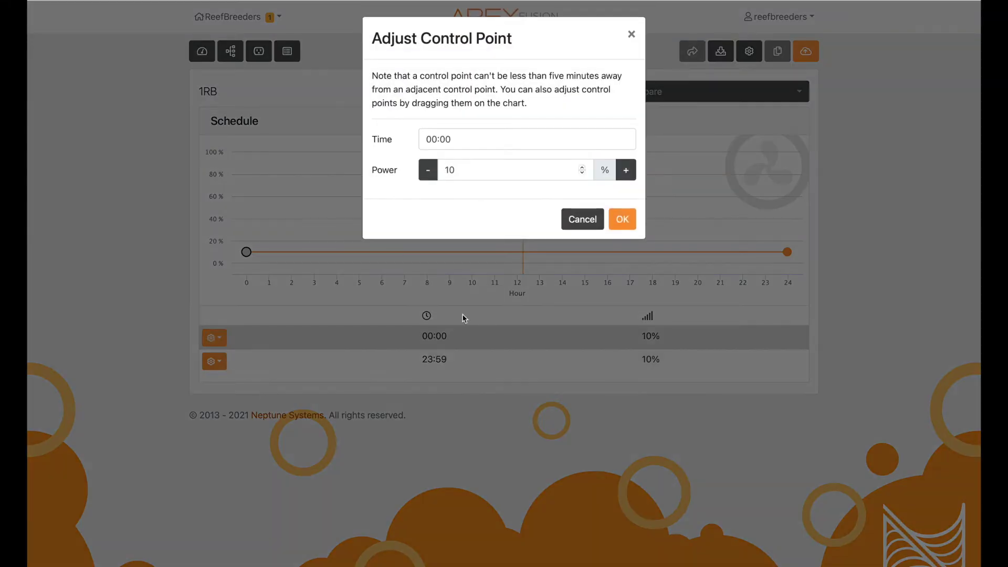
# Step: Lower 1RB's 00:00 schedule point to 2% power
pyautogui.click(427, 173)
pyautogui.click(427, 173)
pyautogui.click(427, 173)
pyautogui.click(428, 173)
pyautogui.click(622, 219)
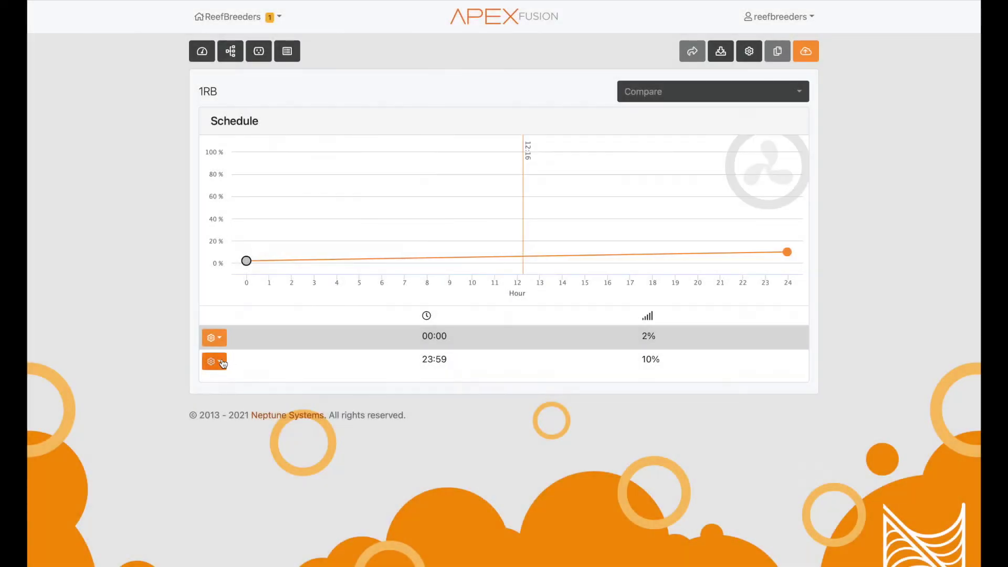
# Step: Set the 23:59 point to 2% power and send the flat schedule to the Apex
pyautogui.click(215, 361)
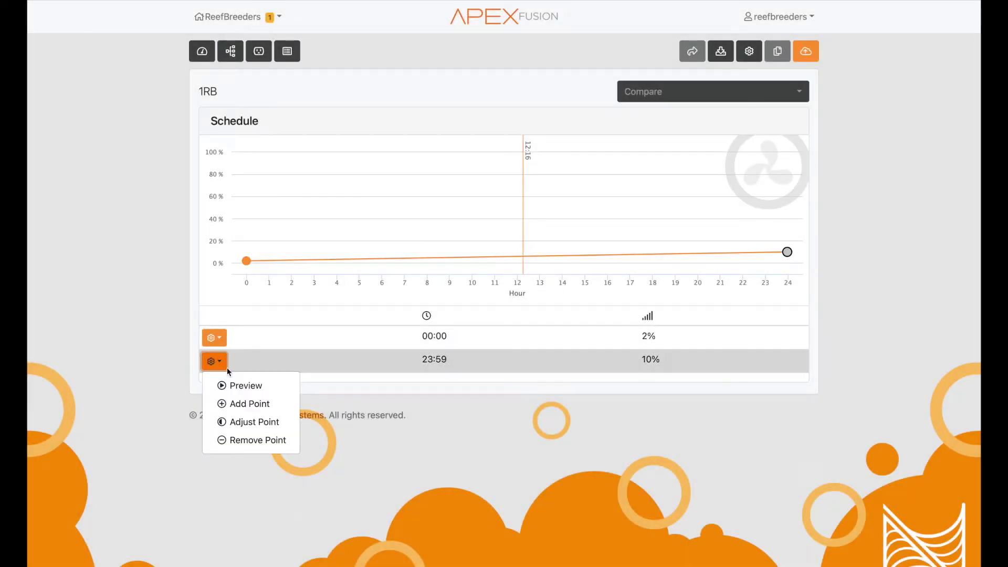
pyautogui.click(270, 423)
pyautogui.doubleClick(470, 169)
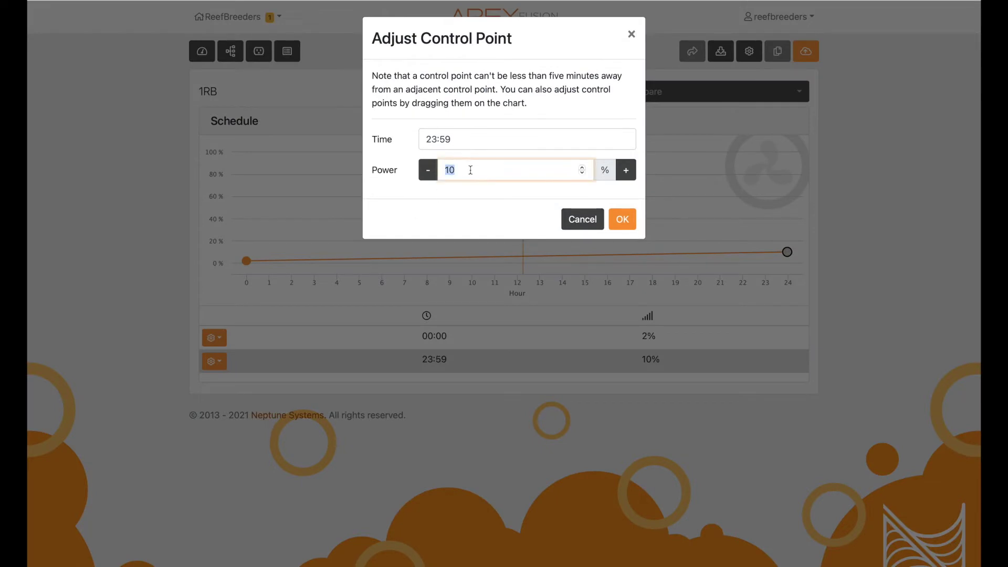
pyautogui.write('2')
pyautogui.click(622, 219)
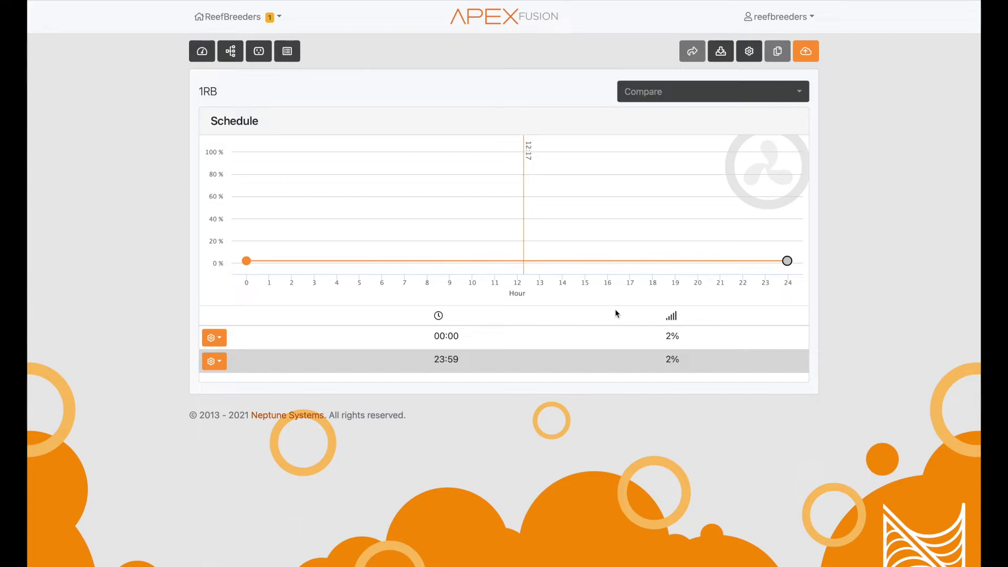
pyautogui.click(806, 52)
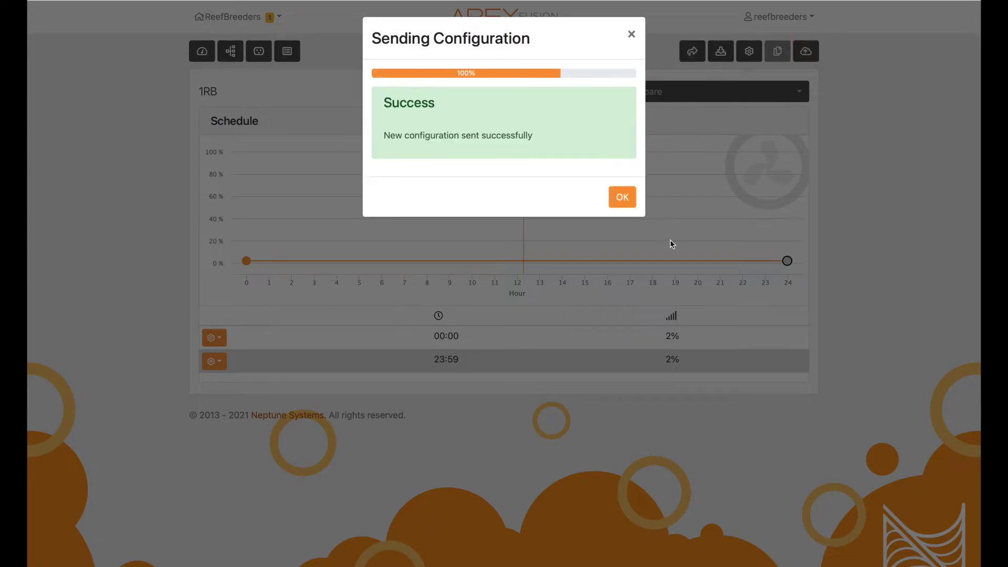
pyautogui.click(622, 197)
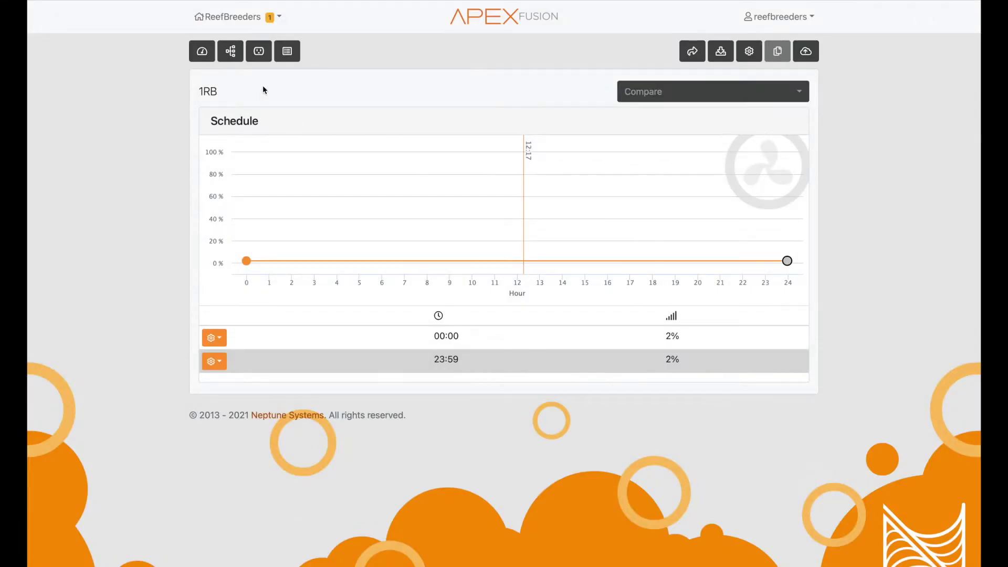
# Step: Open output VarSpd2_I2 from the system map and rename it 2RB
pyautogui.click(230, 51)
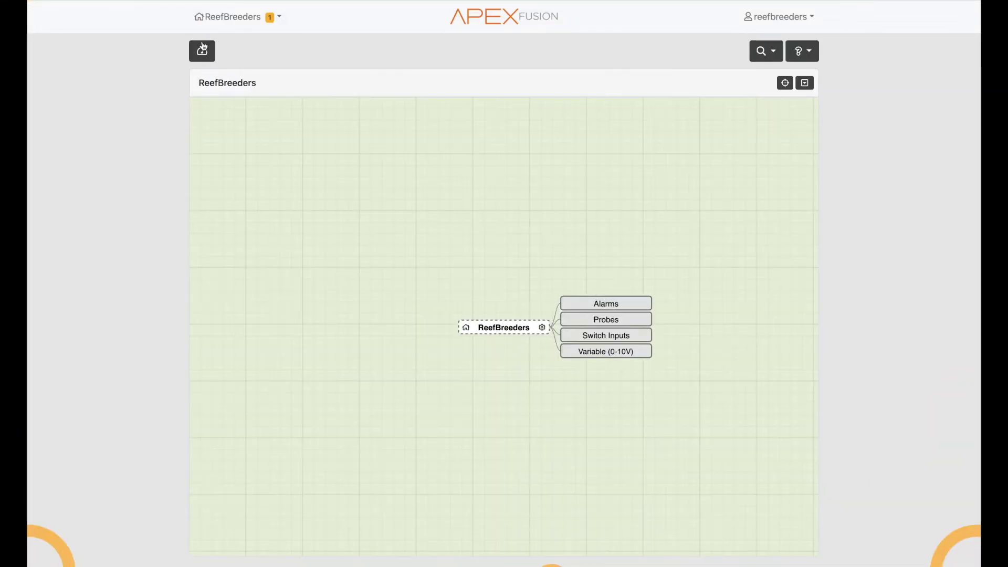
pyautogui.click(632, 357)
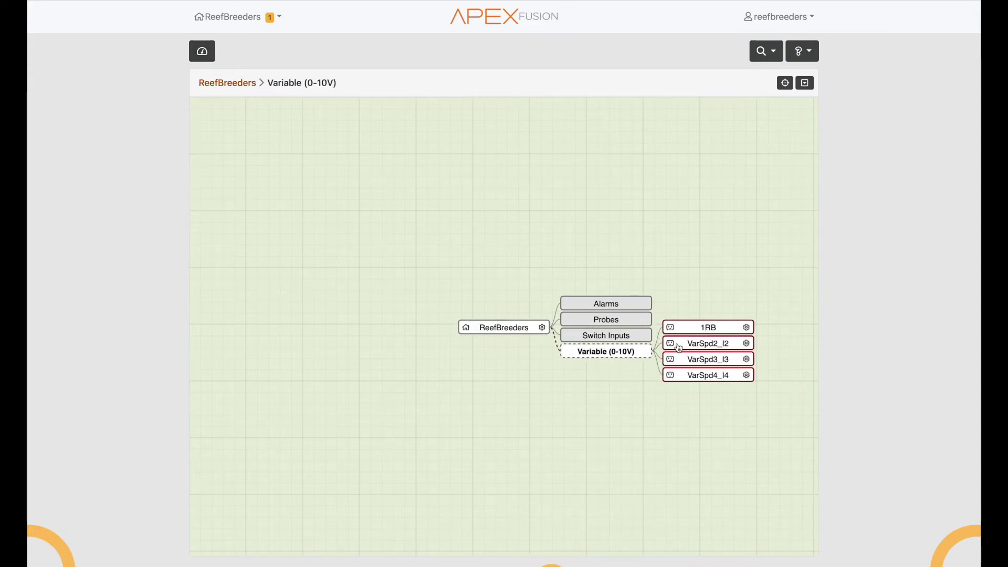
pyautogui.click(746, 344)
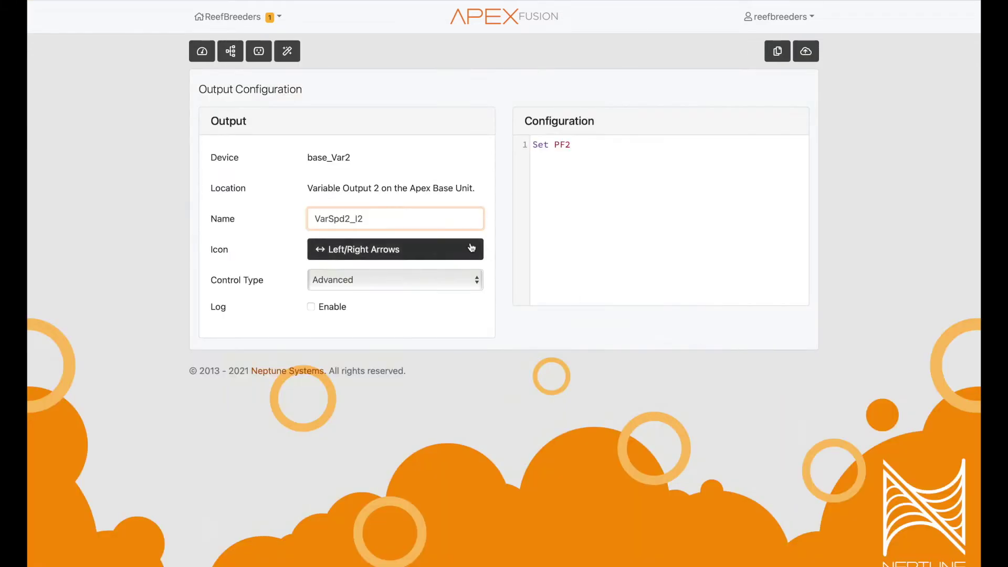
pyautogui.doubleClick(387, 215)
pyautogui.write('2')
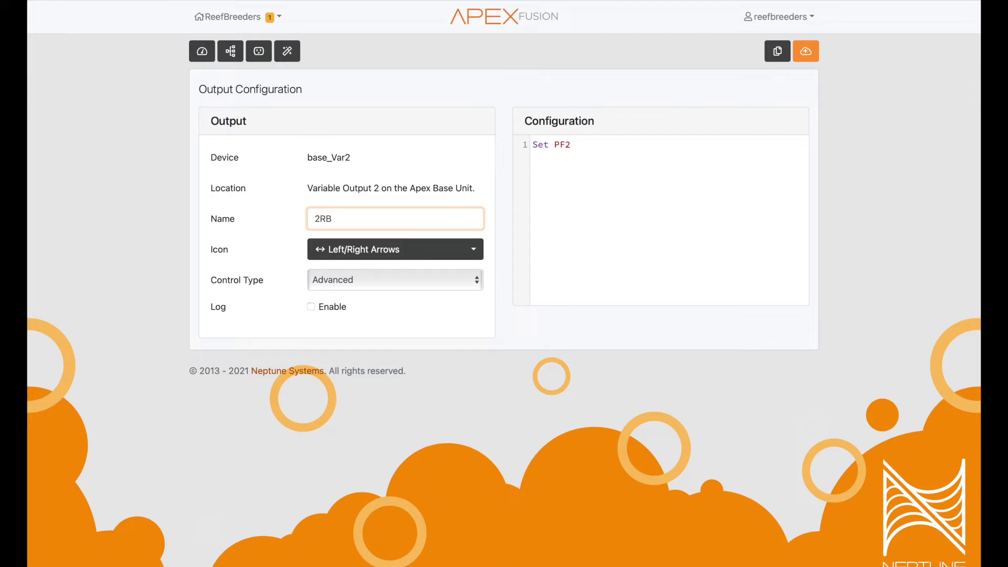
pyautogui.write('RB')
# Step: Give 2RB the Light B icon, send it to the Apex, and open its schedule wizard
pyautogui.press('Tab')
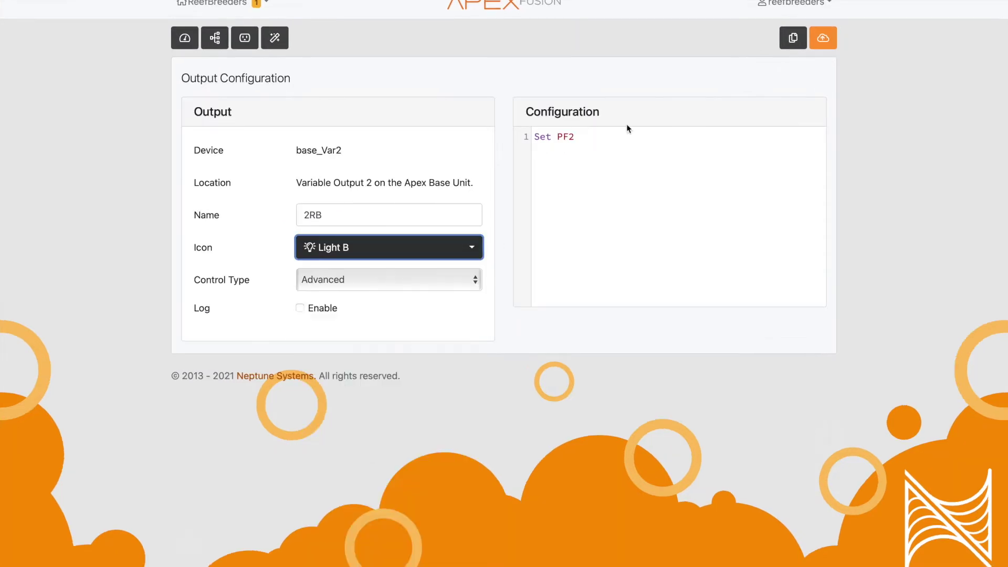
pyautogui.click(826, 47)
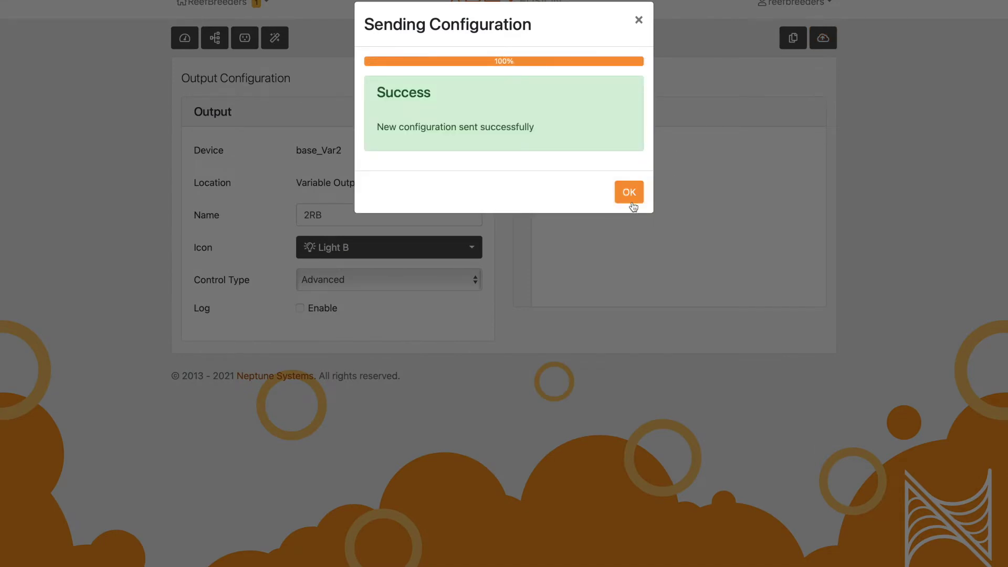
pyautogui.click(632, 196)
pyautogui.click(274, 40)
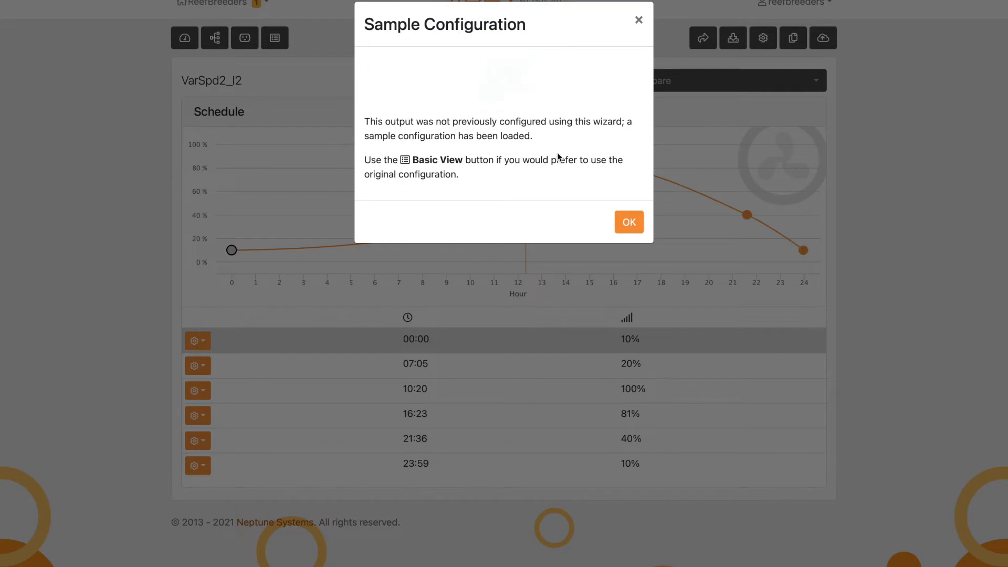
# Step: Copy 1RB's flat 2% schedule onto VarSpd2_I2 and send it to the Apex
pyautogui.click(629, 221)
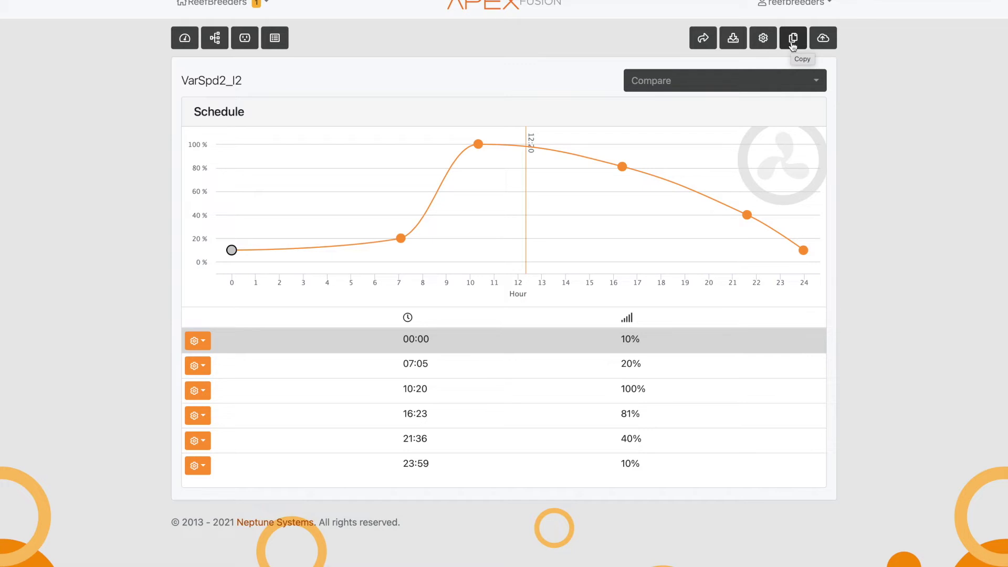
pyautogui.click(793, 46)
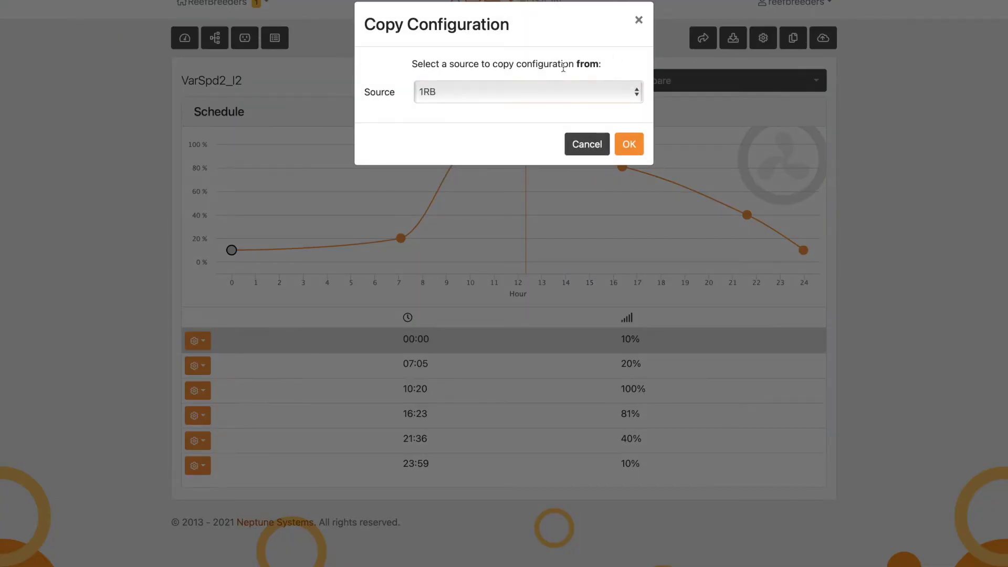
pyautogui.click(621, 142)
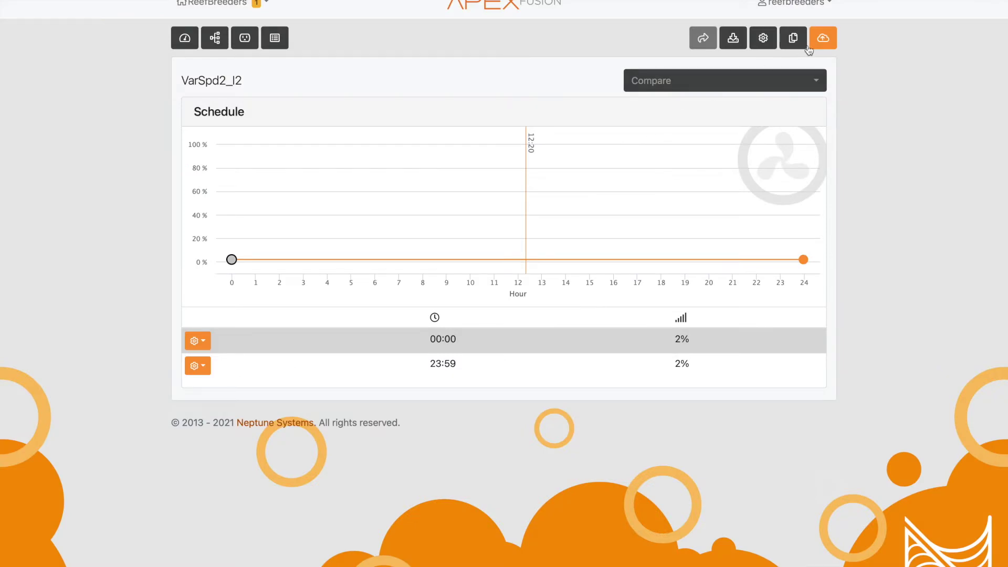
pyautogui.click(822, 39)
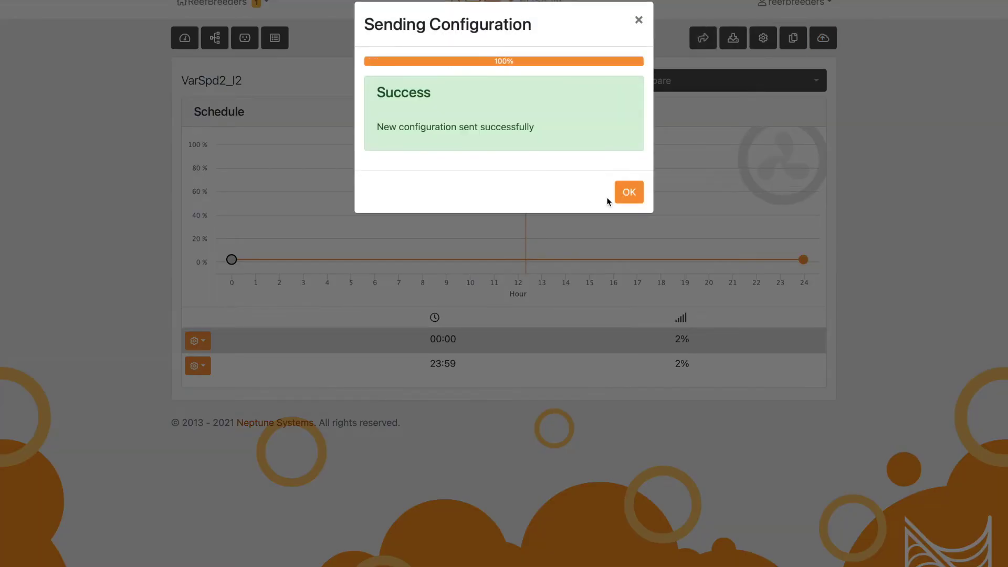
pyautogui.click(628, 192)
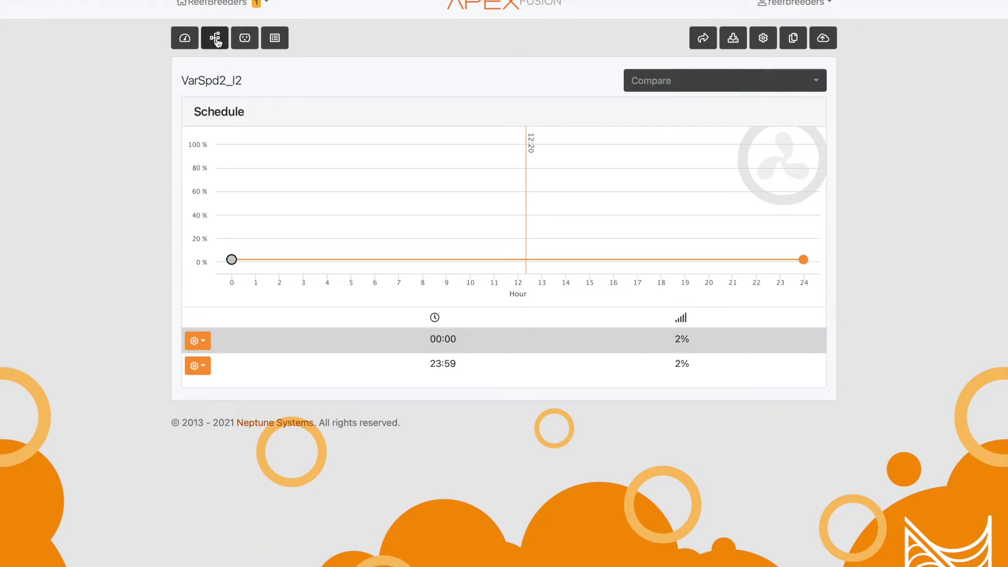
pyautogui.click(215, 38)
# Step: Rename VarSpd2_I2 to 2RB with the Light B icon and send it to the Apex
pyautogui.click(596, 358)
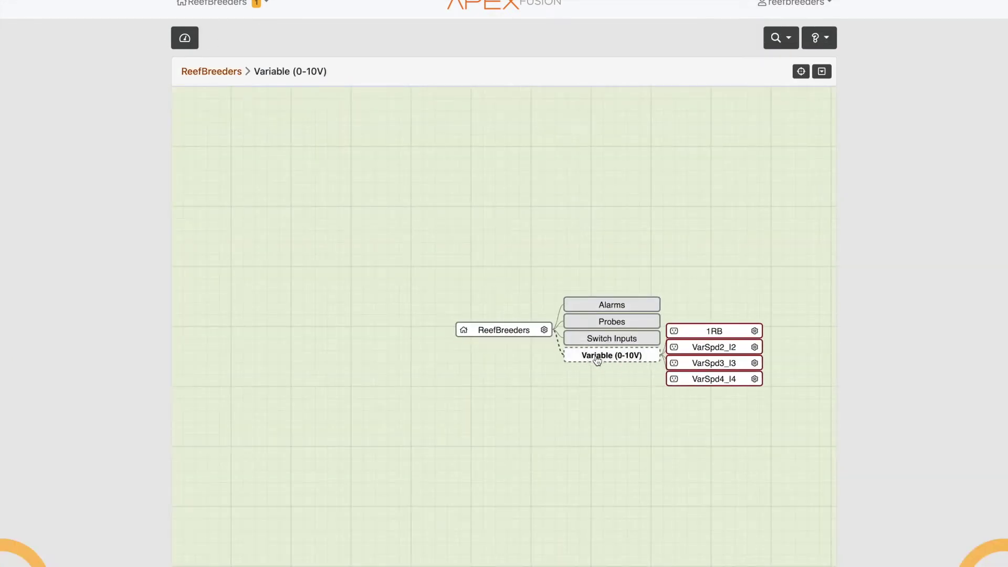
pyautogui.click(759, 347)
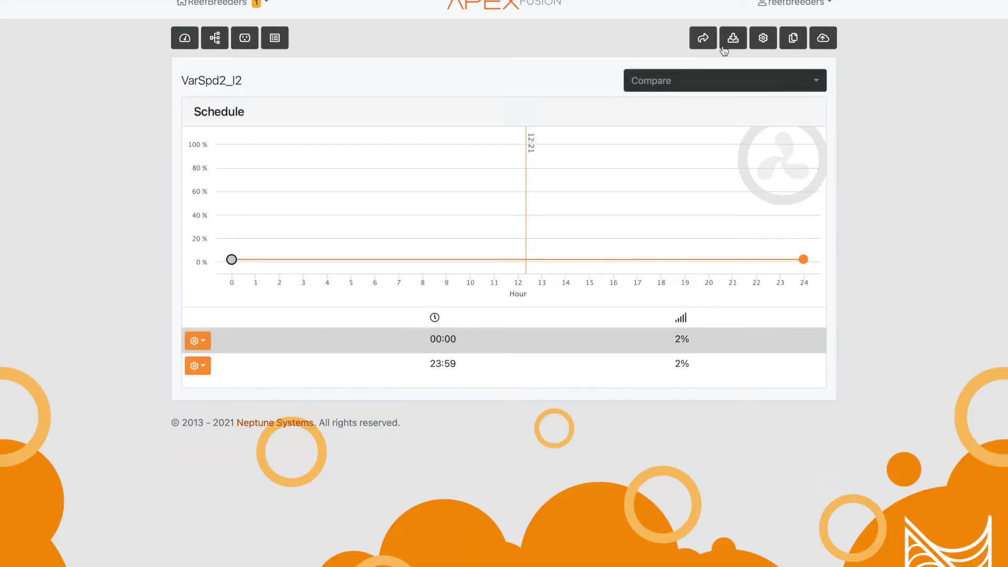
pyautogui.click(762, 40)
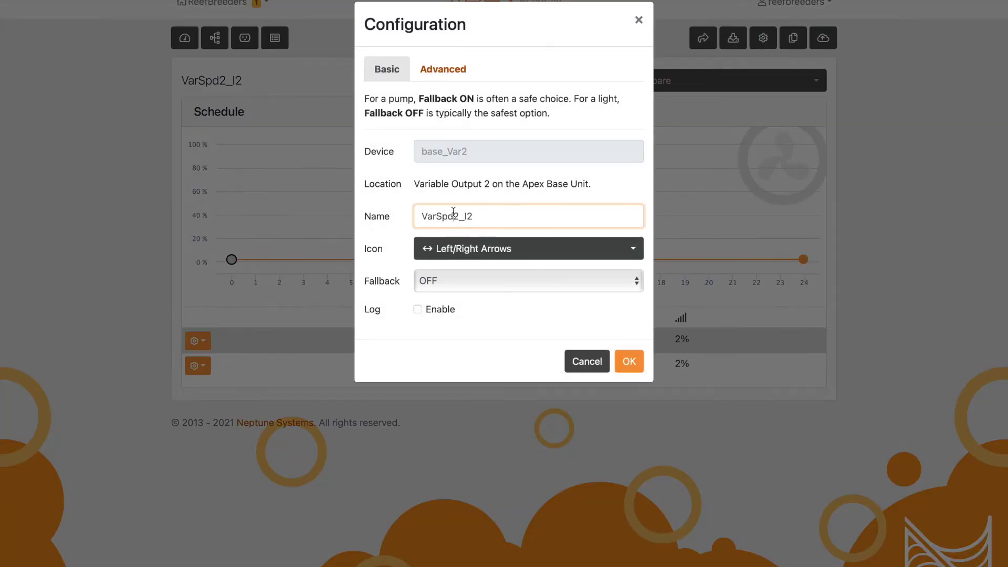
pyautogui.doubleClick(453, 212)
pyautogui.write('2RB')
pyautogui.click(501, 248)
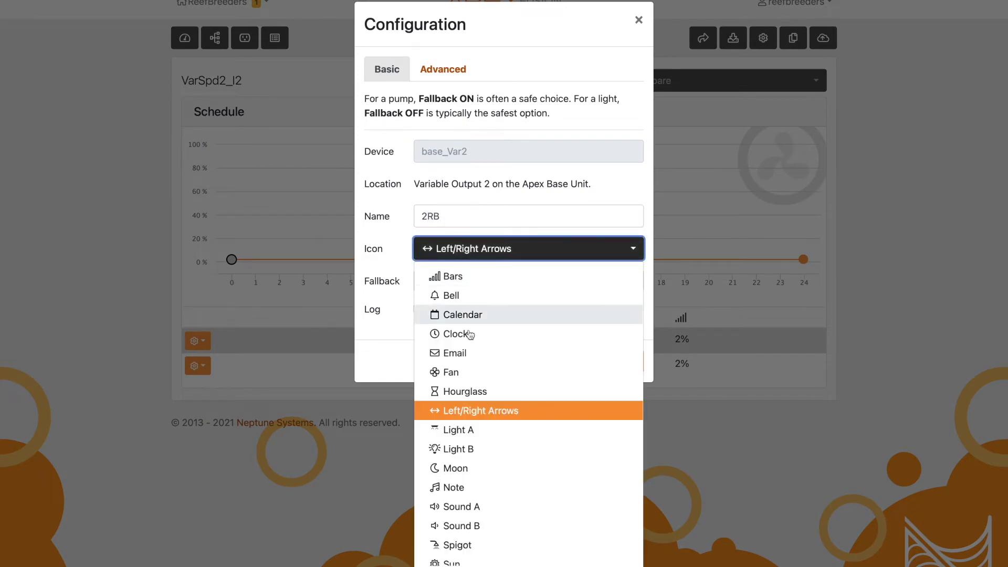
pyautogui.click(456, 449)
pyautogui.click(626, 361)
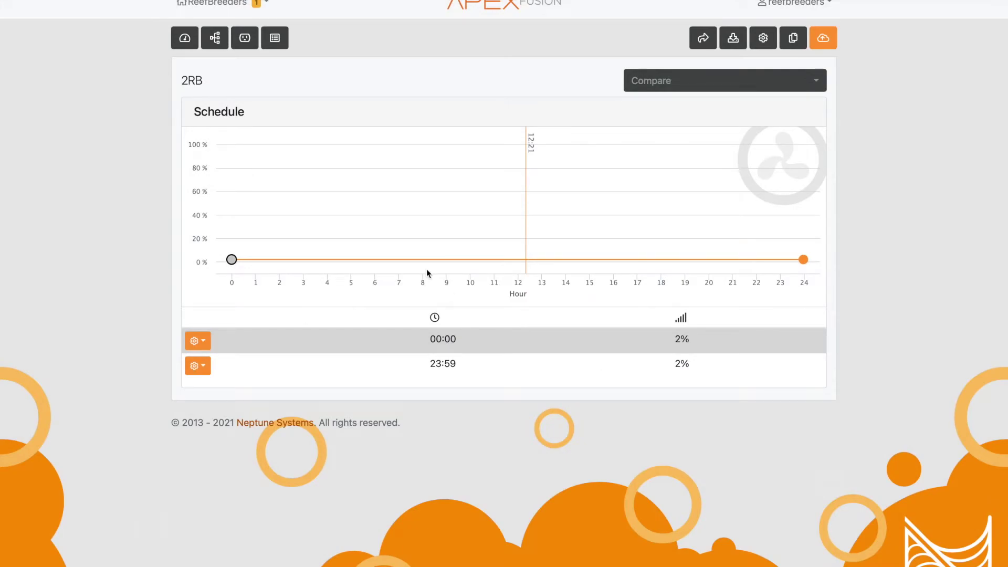
pyautogui.click(823, 46)
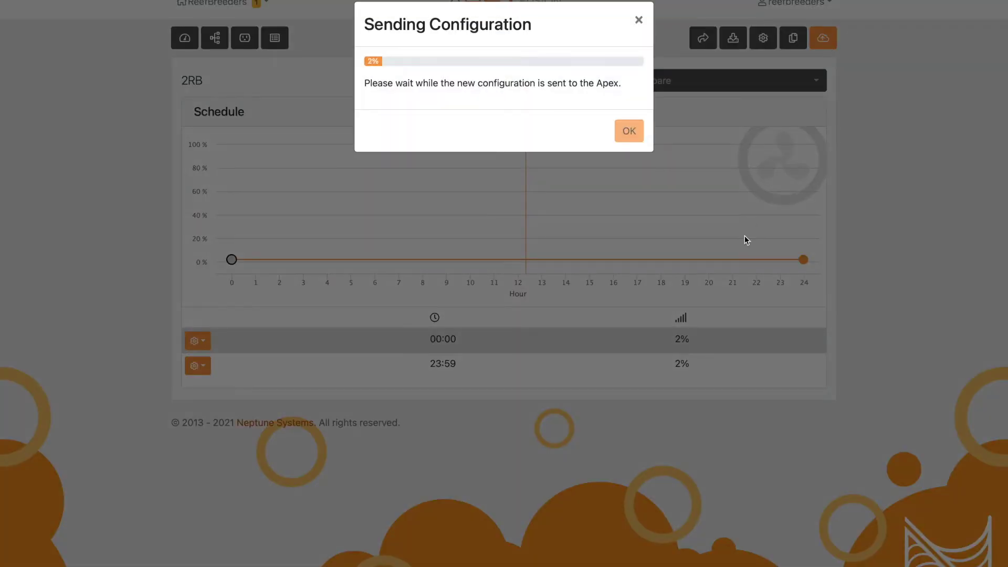
pyautogui.click(628, 192)
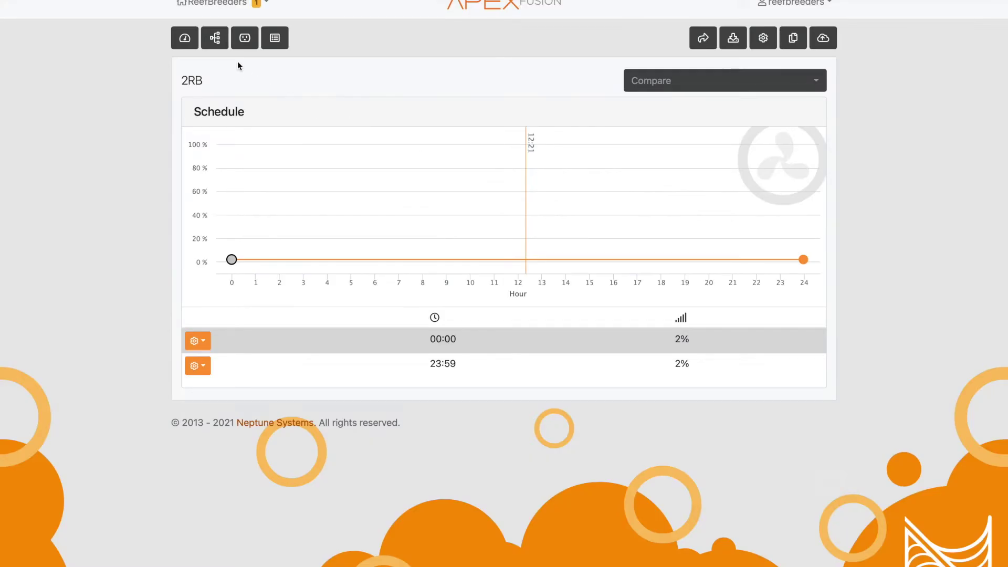
# Step: Rename VarSpd3_I3 to 3RB with the Light B icon and send it to the Apex
pyautogui.click(215, 39)
pyautogui.click(614, 357)
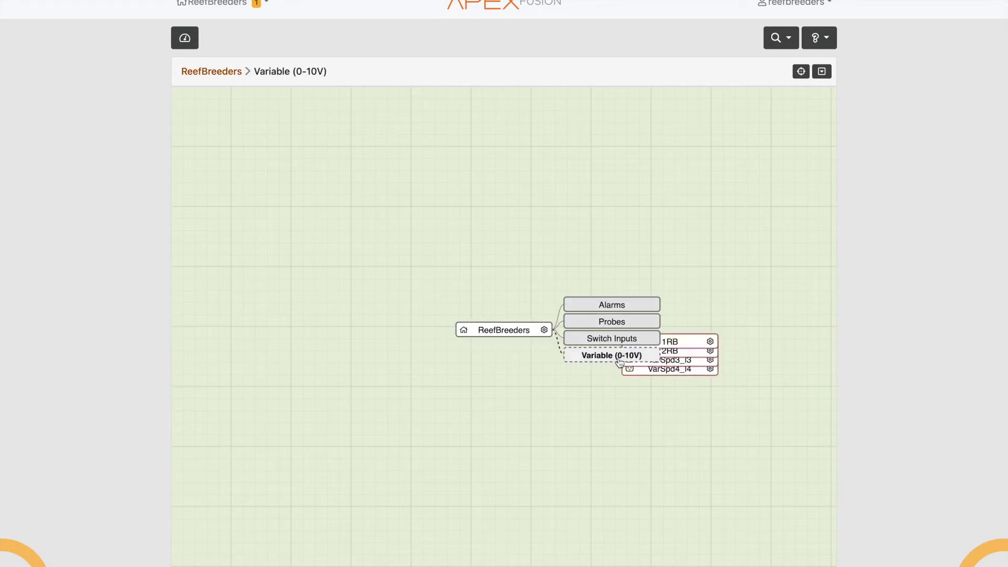
pyautogui.click(741, 366)
pyautogui.write('3')
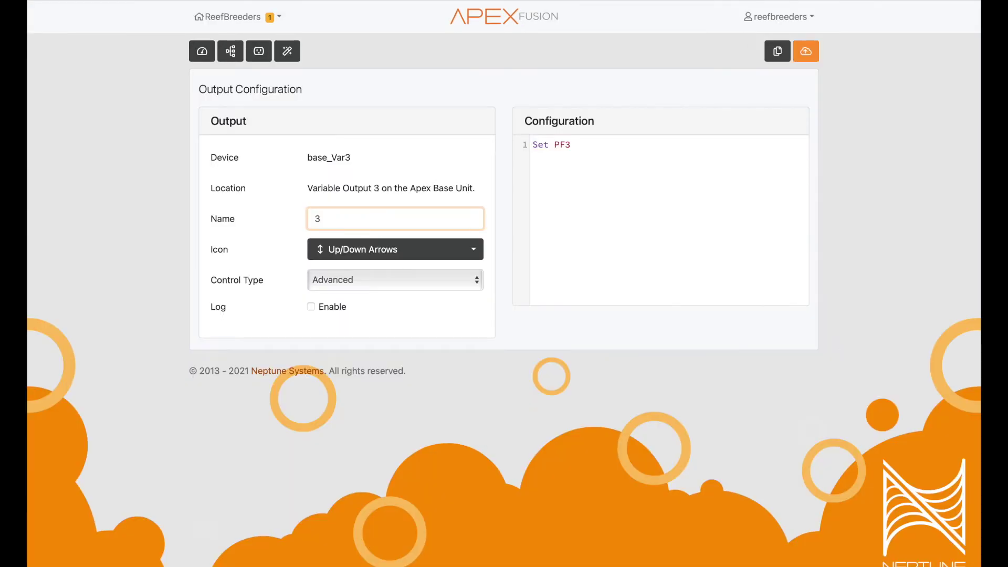
pyautogui.write('RB')
pyautogui.click(395, 250)
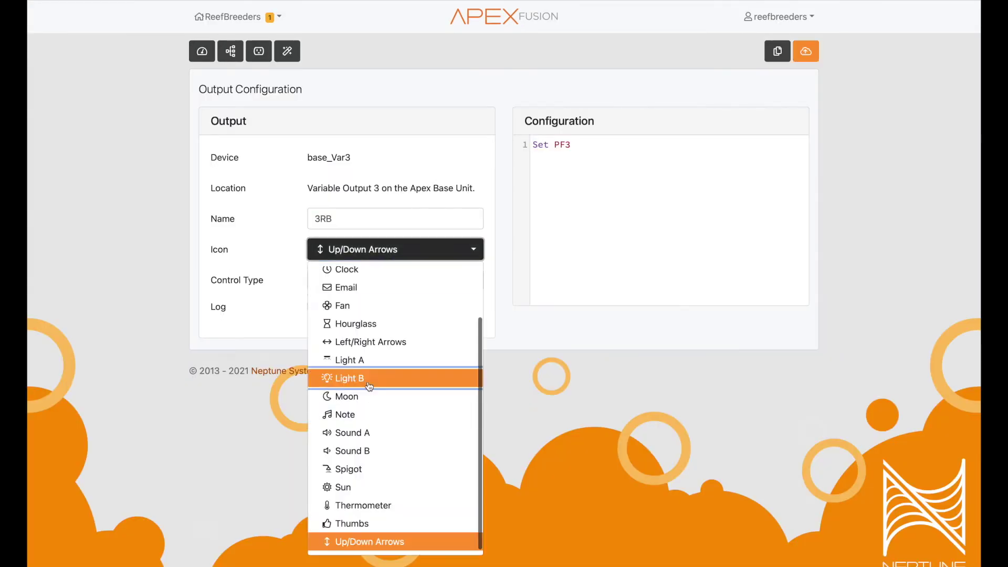
pyautogui.click(337, 377)
pyautogui.click(805, 51)
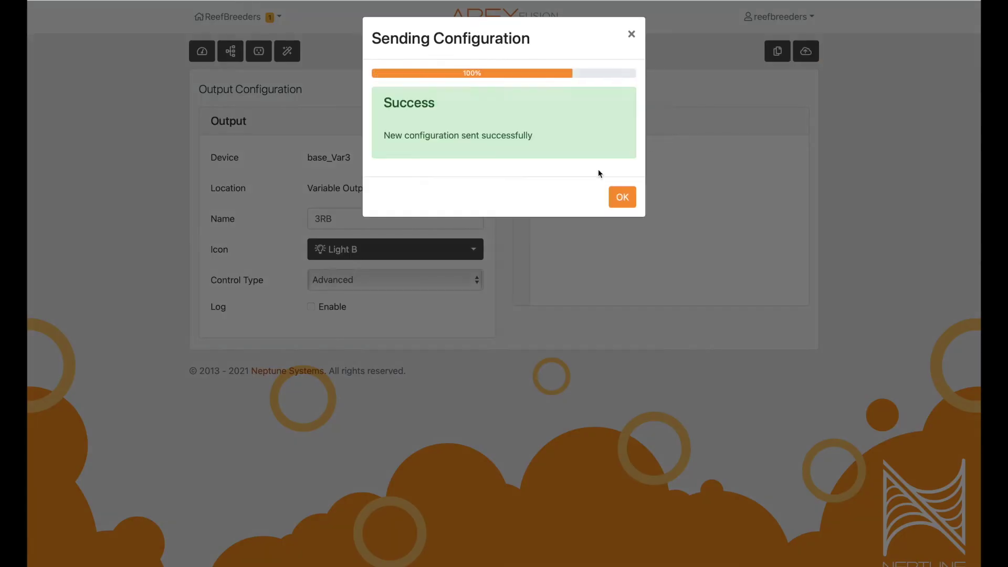
pyautogui.click(622, 197)
# Step: Give 3RB a flat 2% schedule and send it to the Apex
pyautogui.click(287, 51)
pyautogui.click(621, 222)
pyautogui.click(806, 51)
pyautogui.click(621, 135)
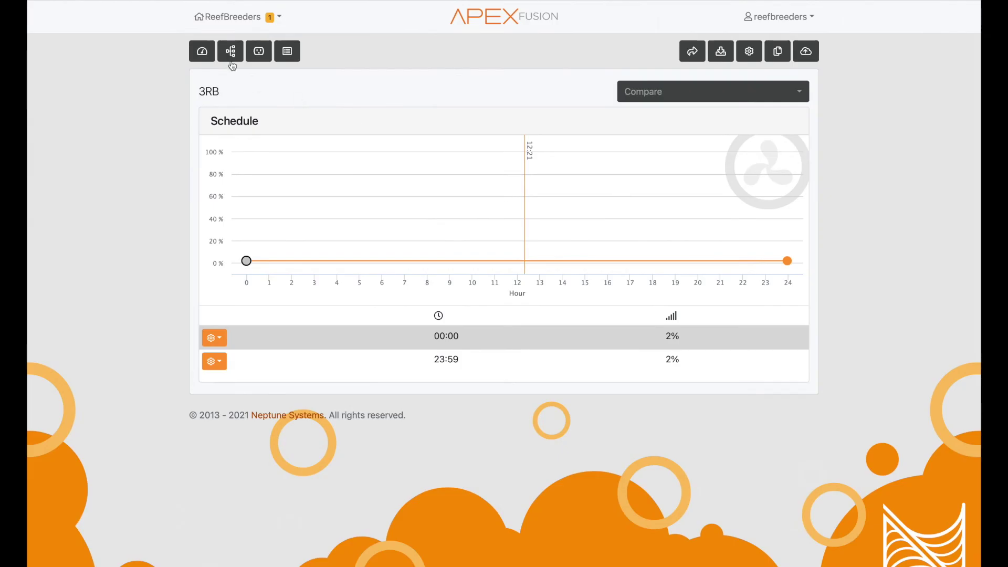
# Step: Rename VarSpd4_I4 to 4RB and set its icon to Light B
pyautogui.click(230, 51)
pyautogui.click(746, 374)
pyautogui.write('4RB')
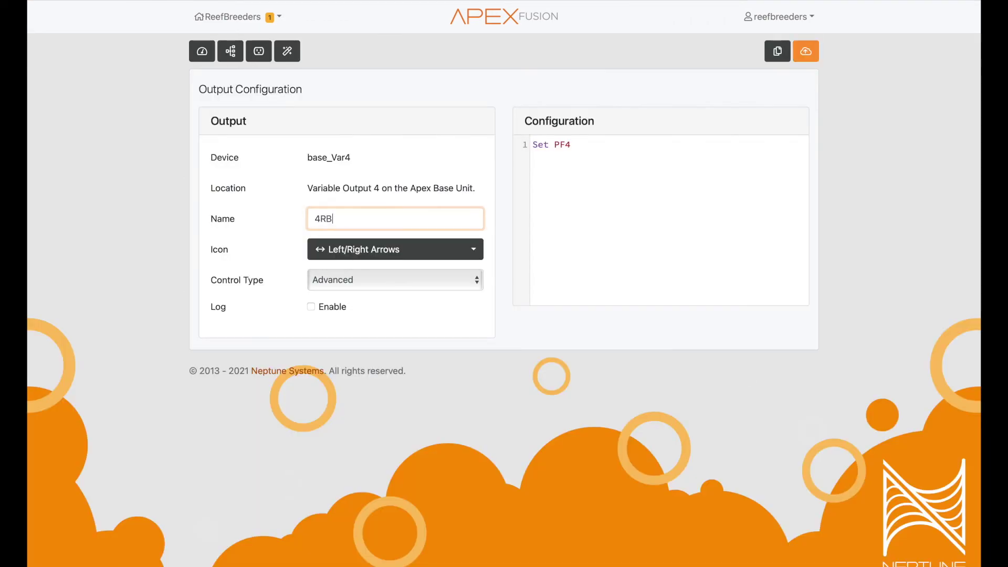
pyautogui.click(395, 250)
pyautogui.click(337, 377)
pyautogui.click(806, 51)
# Step: Send 4RB's new name and icon to the Apex
pyautogui.click(622, 197)
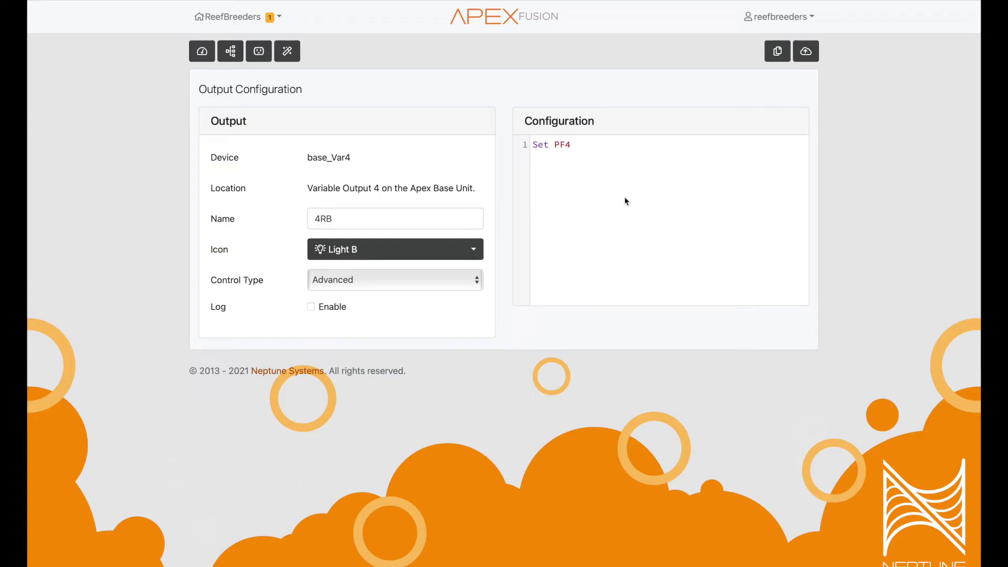
pyautogui.click(287, 51)
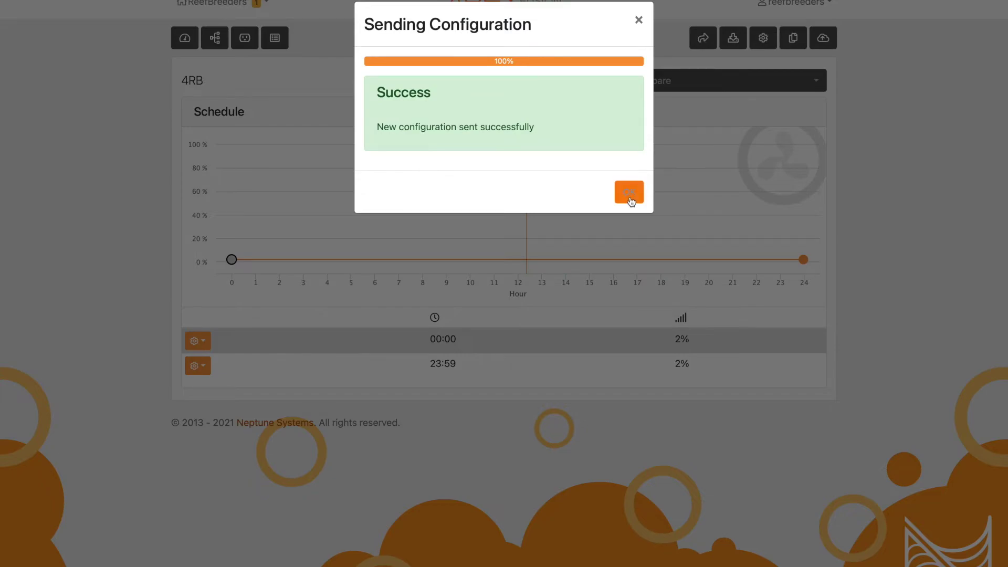
pyautogui.click(629, 194)
# Step: Overlay the 1RB, 2RB and 3RB schedules on 4RB's chart to confirm they match
pyautogui.click(701, 83)
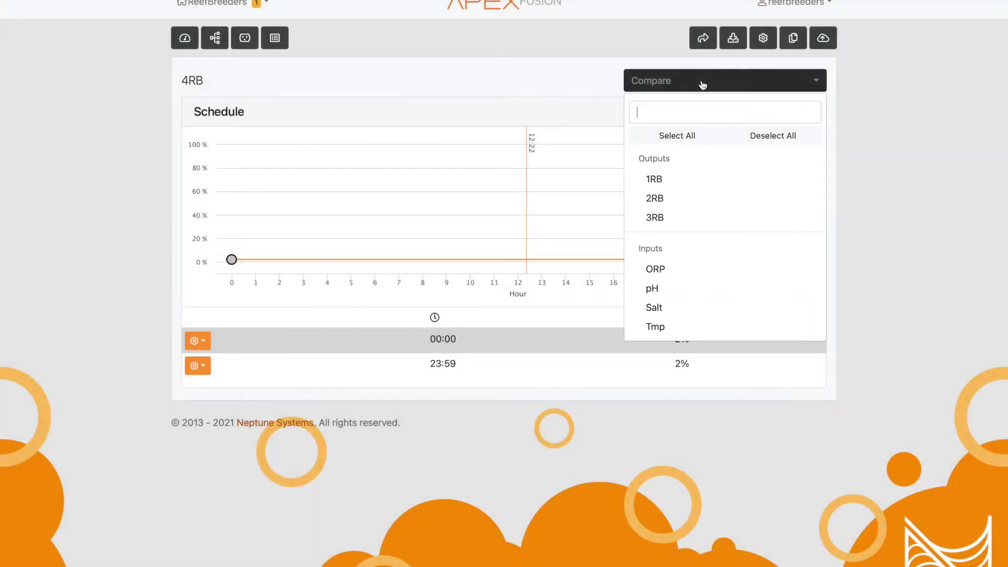
pyautogui.click(698, 179)
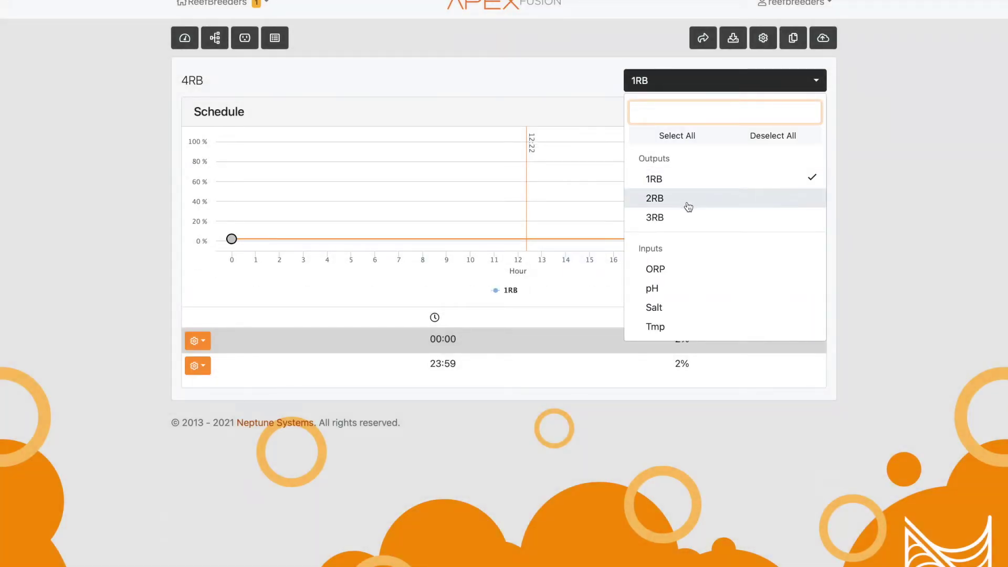
pyautogui.click(688, 206)
pyautogui.click(691, 218)
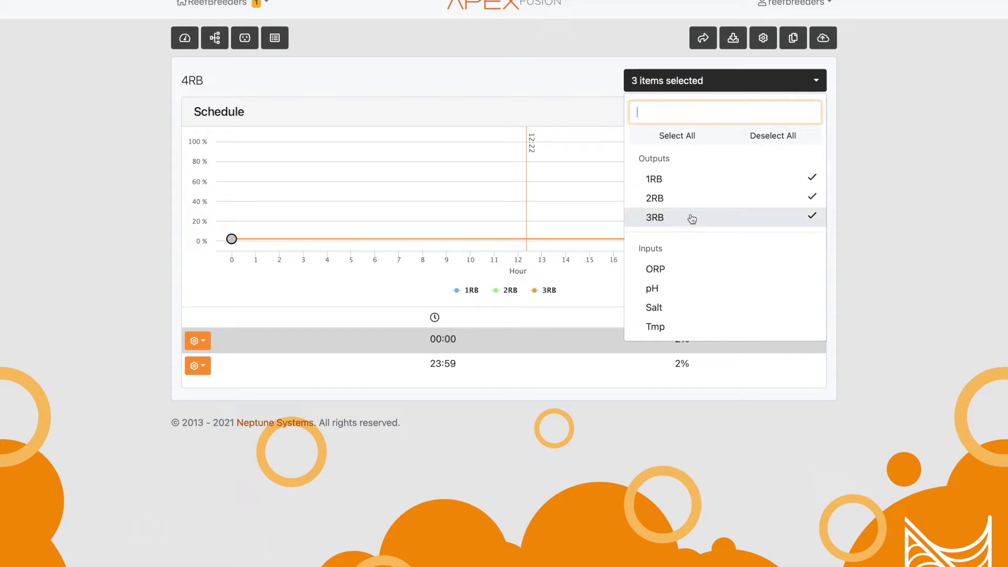
pyautogui.click(555, 215)
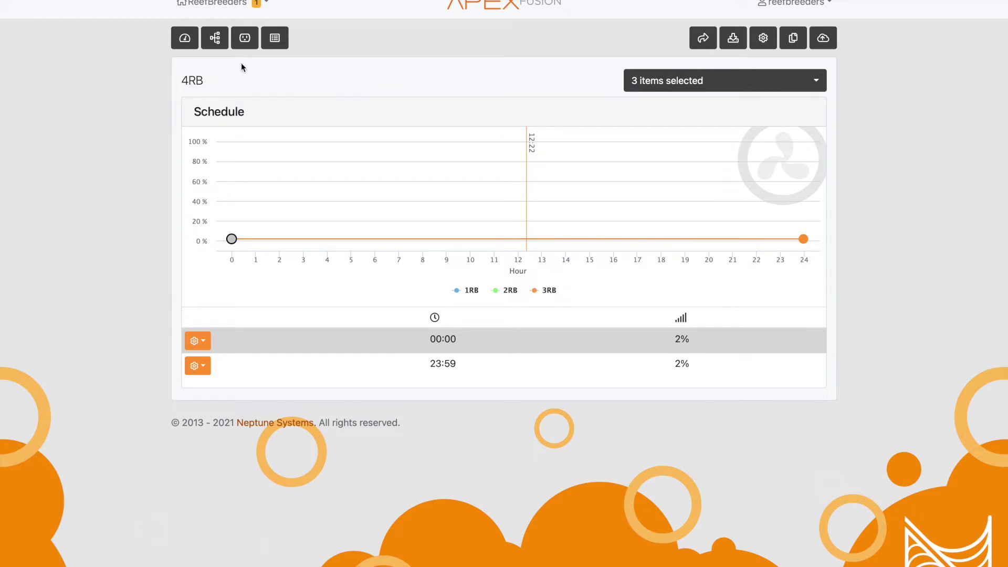
pyautogui.click(189, 42)
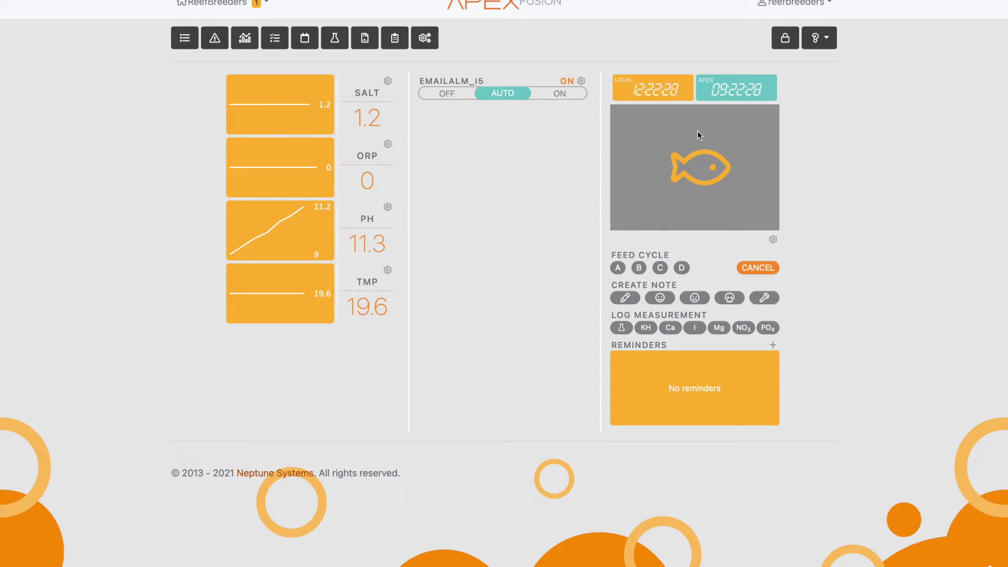
# Step: Unlock the dashboard, move the 1RB–4RB switches into the middle column, and lock it
pyautogui.click(785, 39)
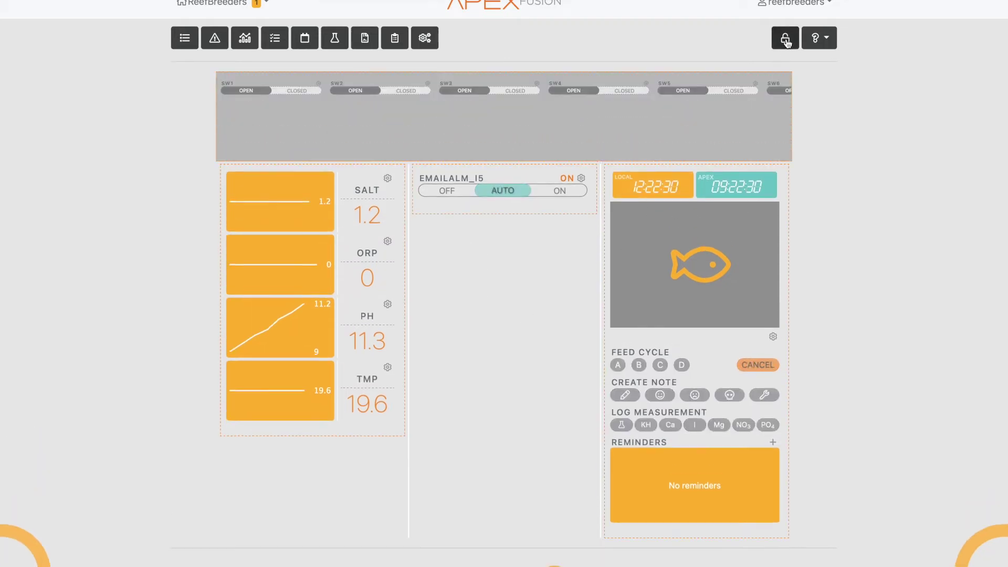
pyautogui.hscroll(10, 593, 130)
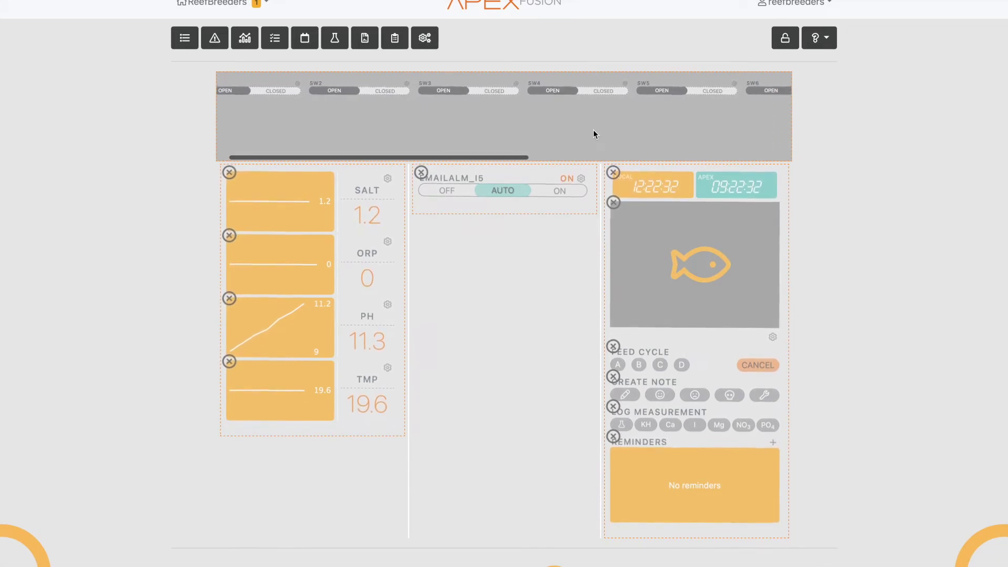
pyautogui.hscroll(4, 593, 130)
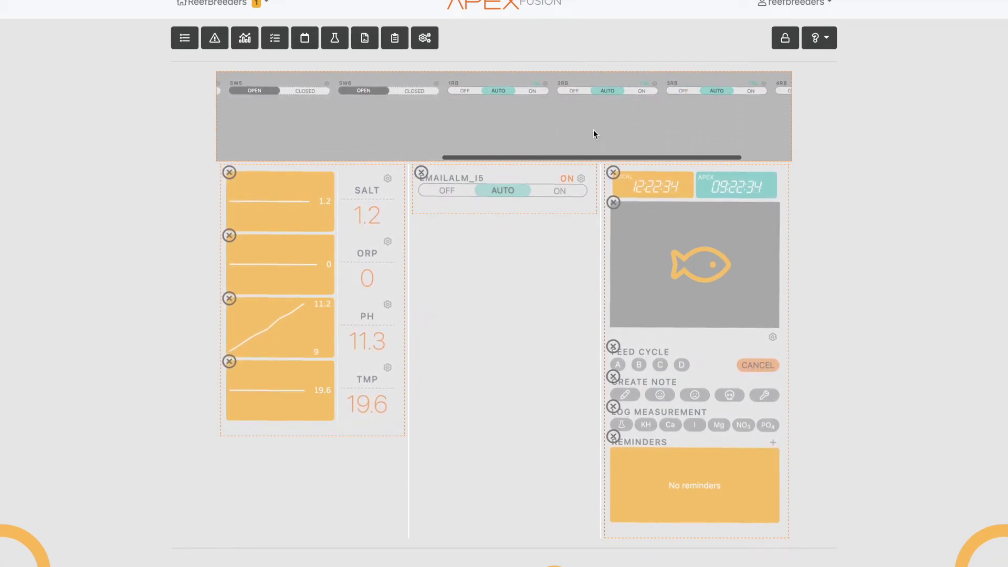
pyautogui.moveTo(471, 90); pyautogui.dragTo(479, 255)
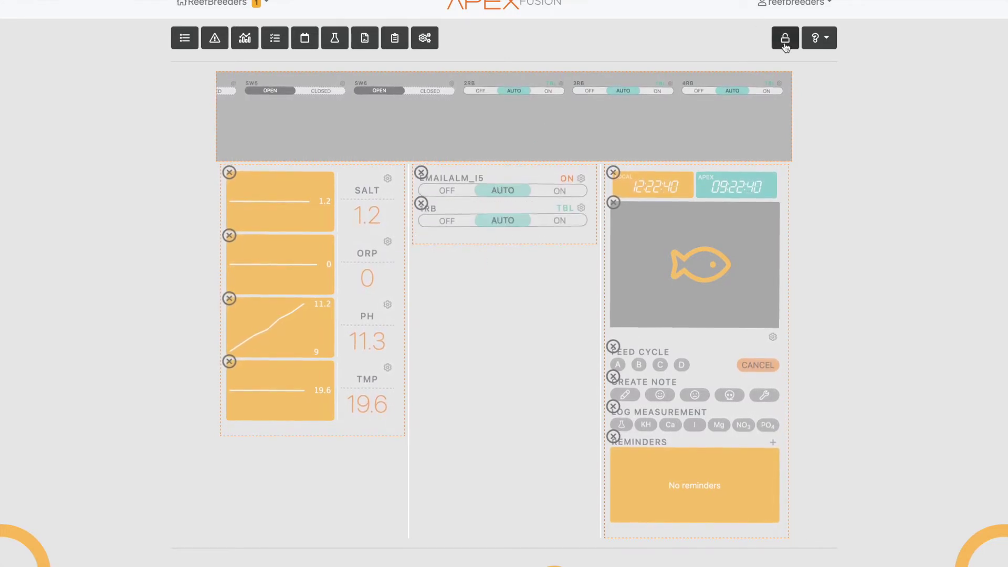
pyautogui.moveTo(525, 91); pyautogui.dragTo(511, 284)
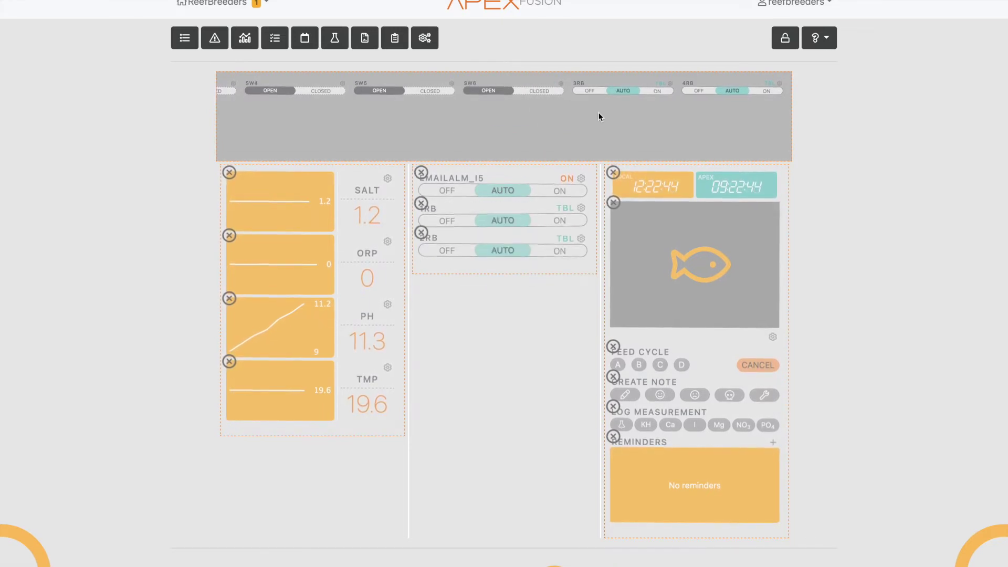
pyautogui.moveTo(626, 89); pyautogui.dragTo(502, 325)
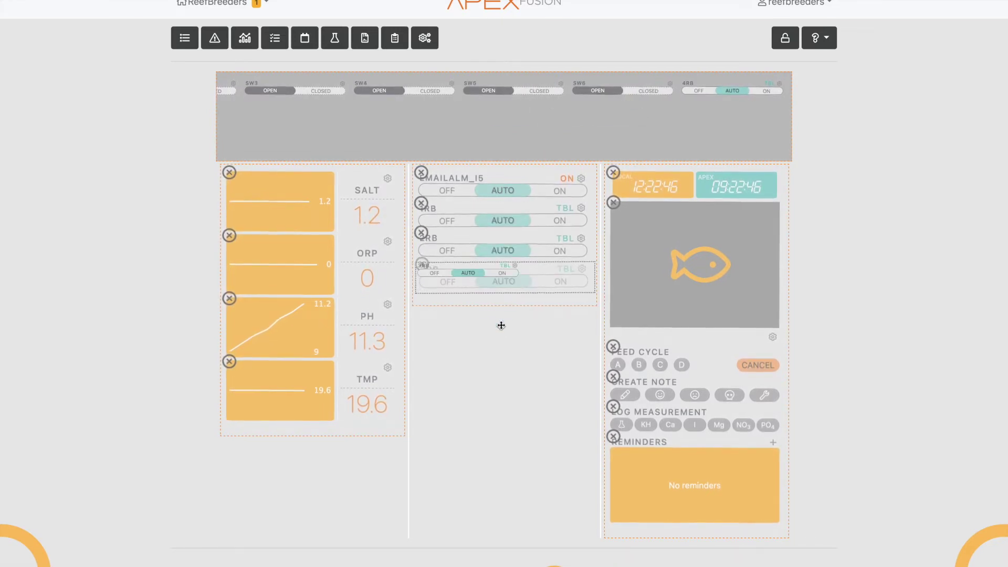
pyautogui.moveTo(711, 88); pyautogui.dragTo(490, 345)
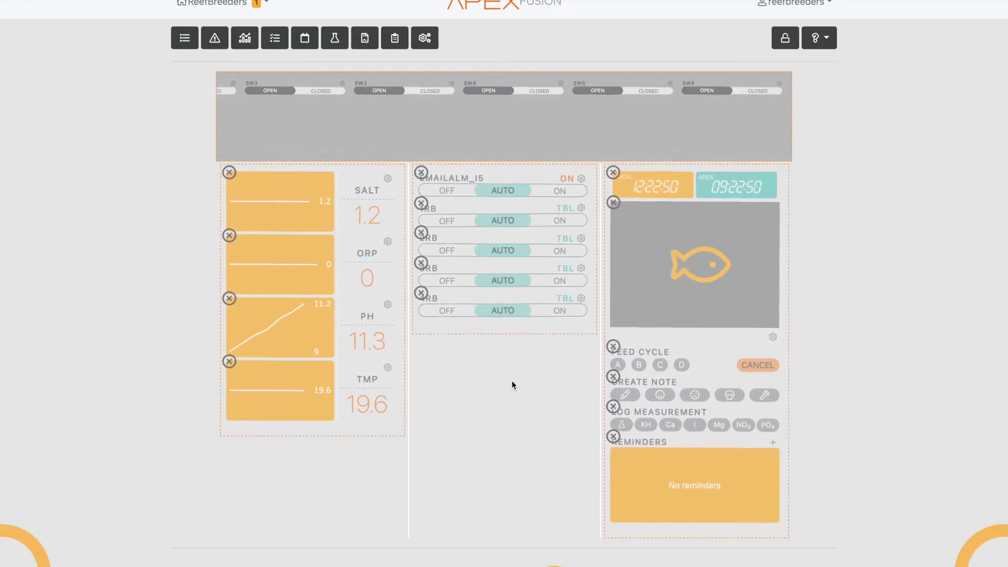
pyautogui.click(784, 39)
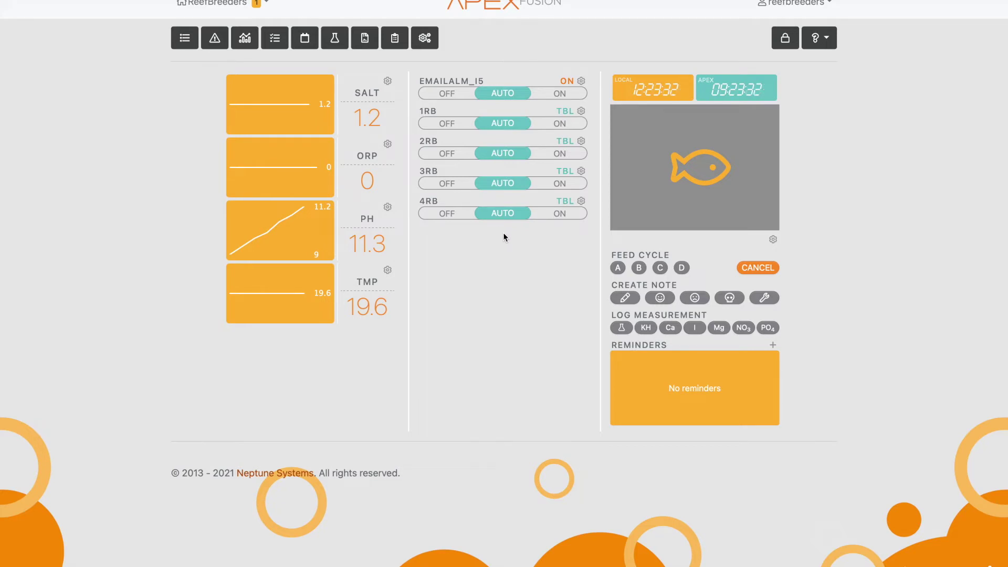
# Step: Switch the 1RB, 2RB, 3RB and 4RB light outputs OFF
pyautogui.click(456, 124)
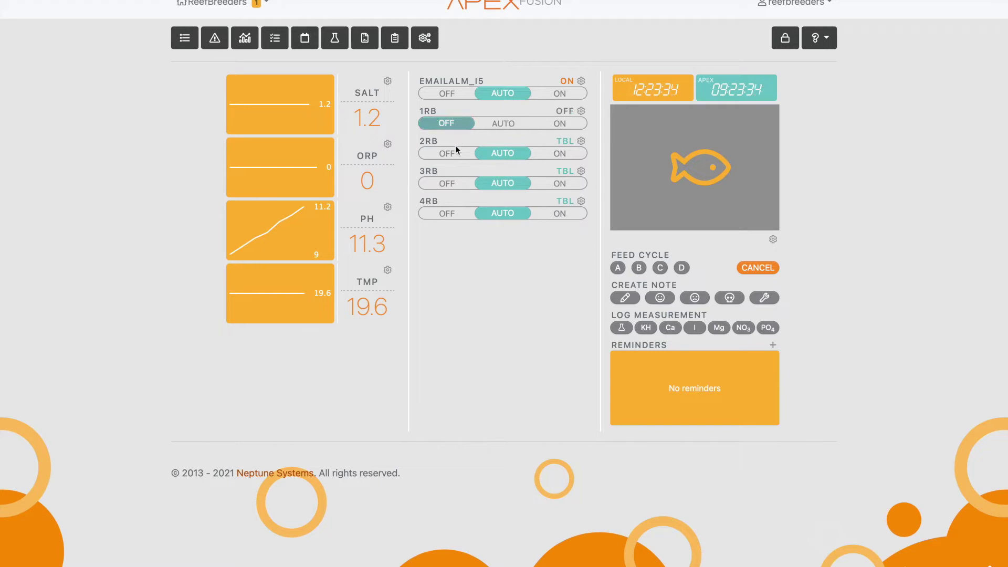
pyautogui.click(455, 154)
pyautogui.click(454, 183)
pyautogui.click(455, 214)
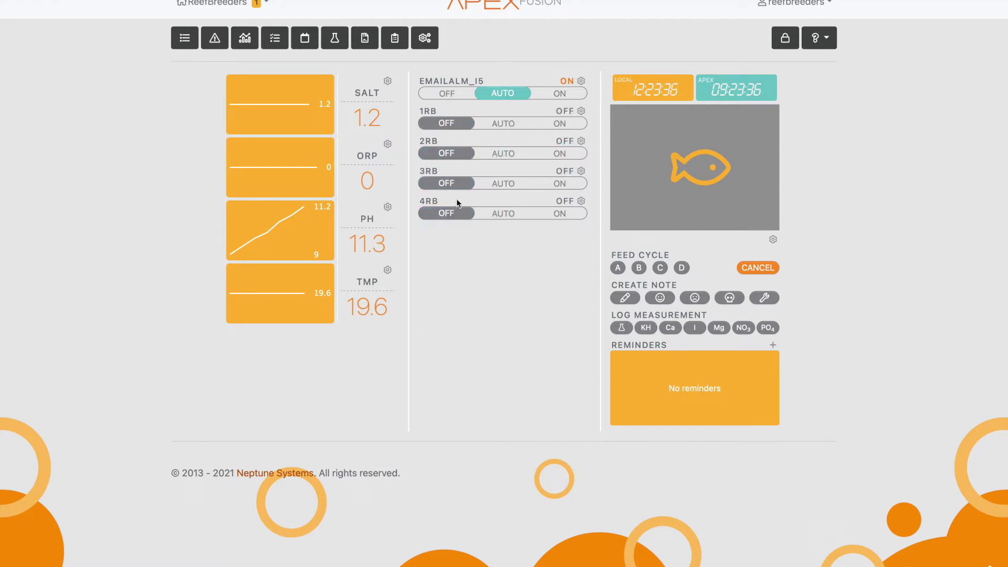
# Step: Return all four outputs to AUTO, then force 1RB fully ON
pyautogui.click(506, 126)
pyautogui.click(506, 153)
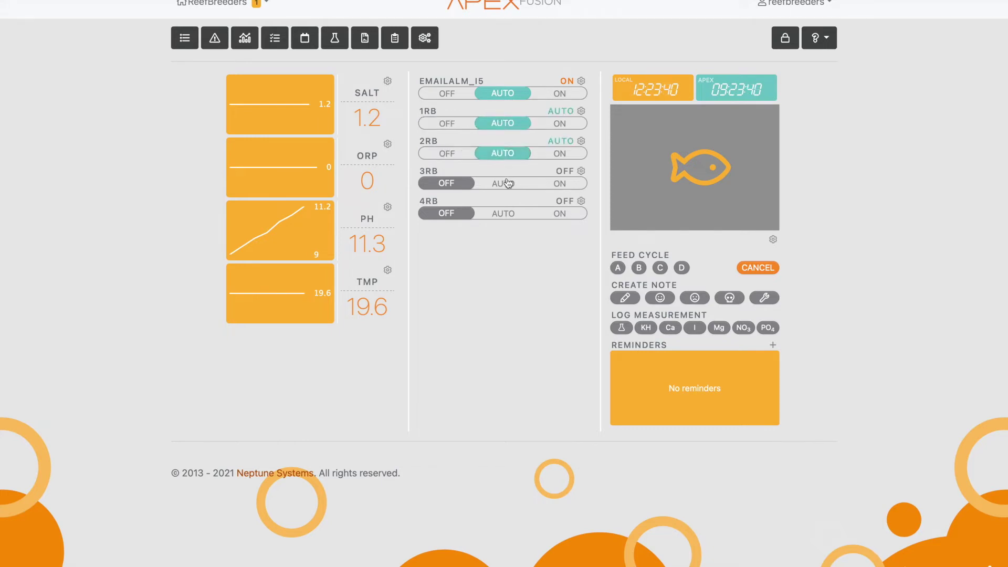
pyautogui.click(505, 184)
pyautogui.click(501, 214)
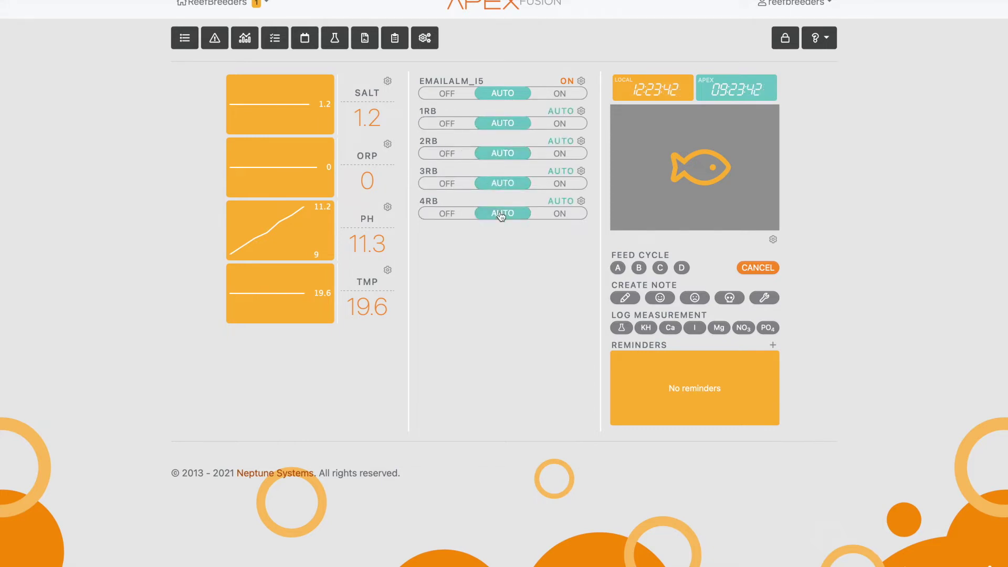
pyautogui.click(562, 126)
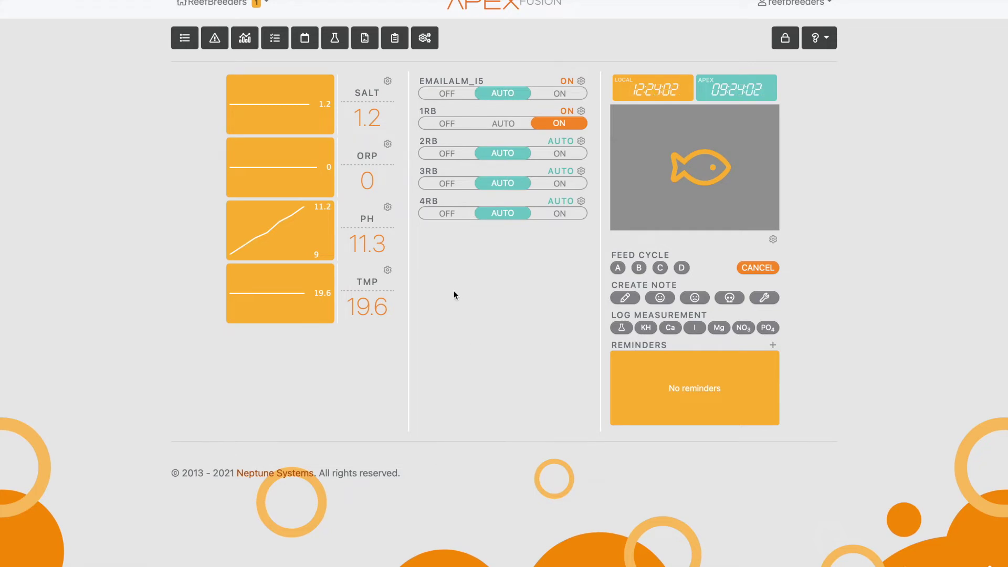
# Step: Set 1RB back to AUTO, then force 2RB, 3RB and 4RB ON in turn, returning each to AUTO
pyautogui.click(512, 126)
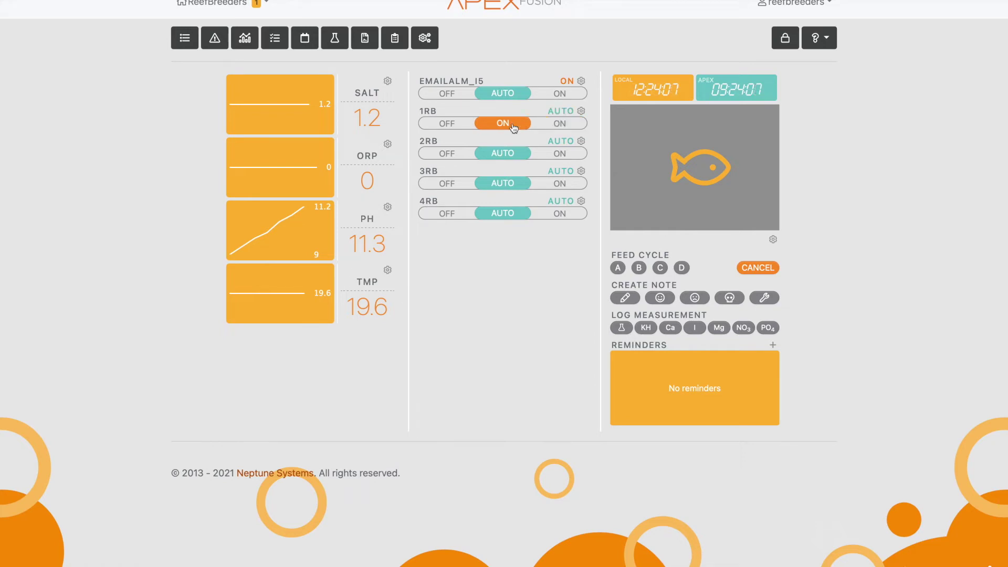
pyautogui.click(560, 155)
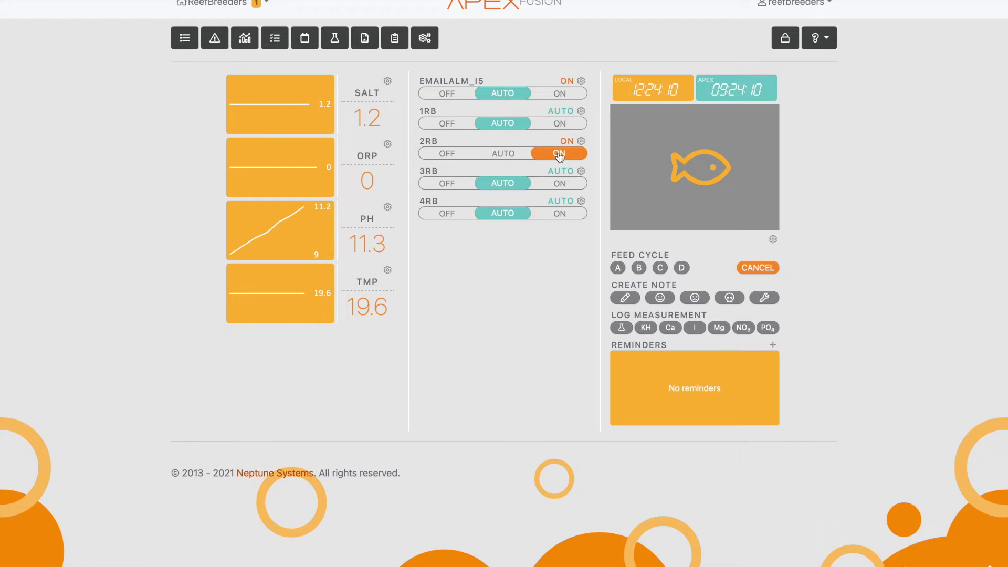
pyautogui.click(507, 154)
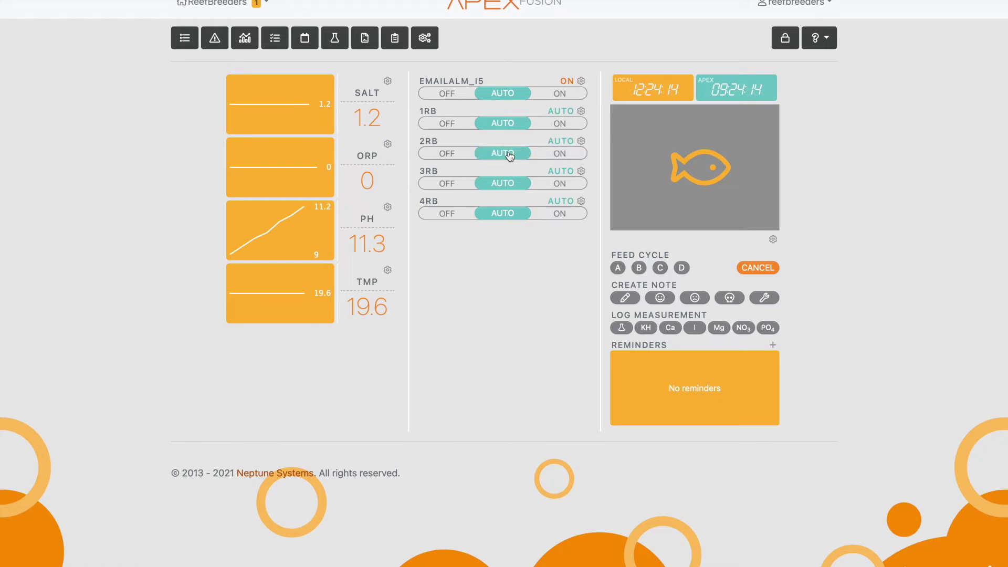
pyautogui.click(561, 185)
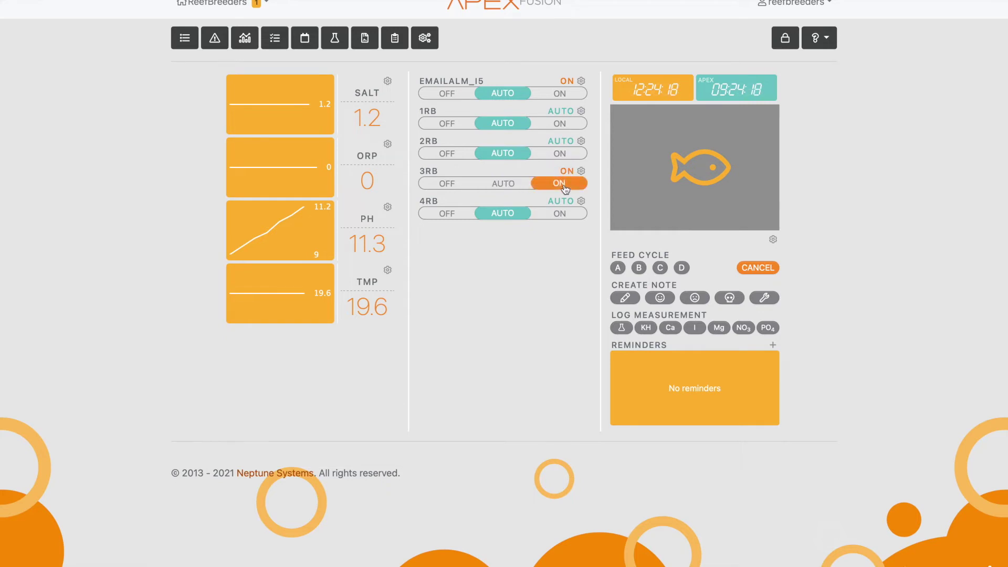
pyautogui.click(508, 184)
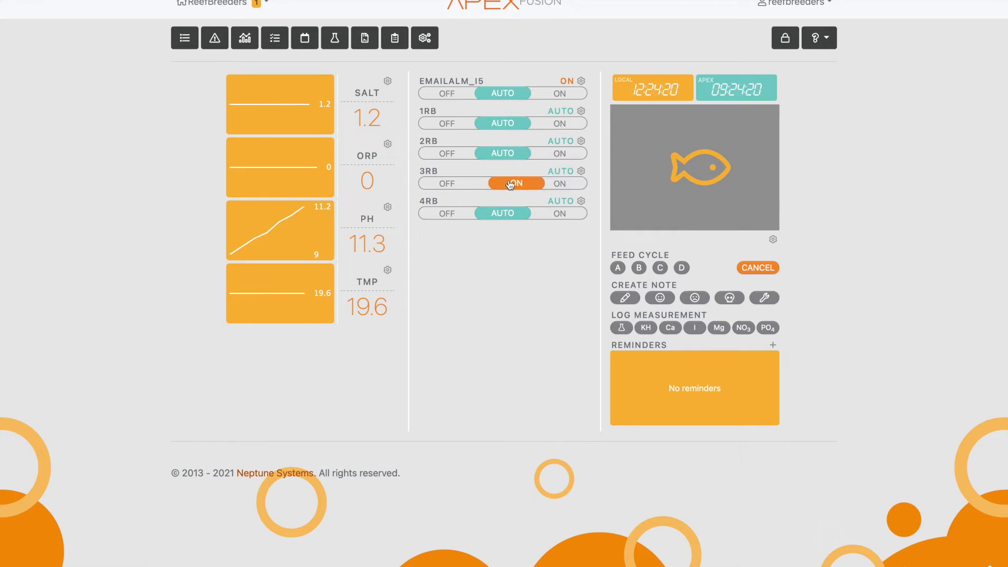
pyautogui.click(561, 216)
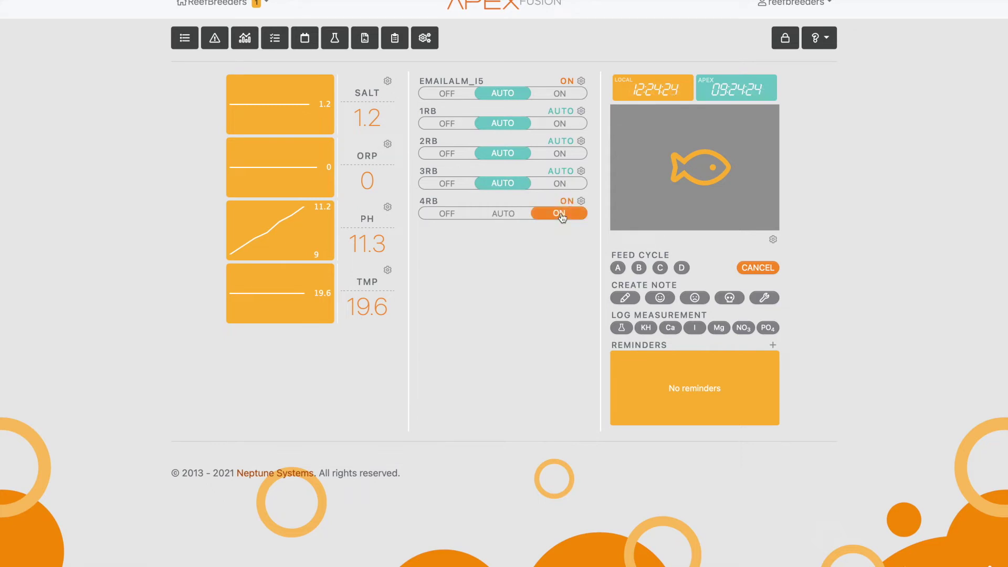
pyautogui.click(508, 216)
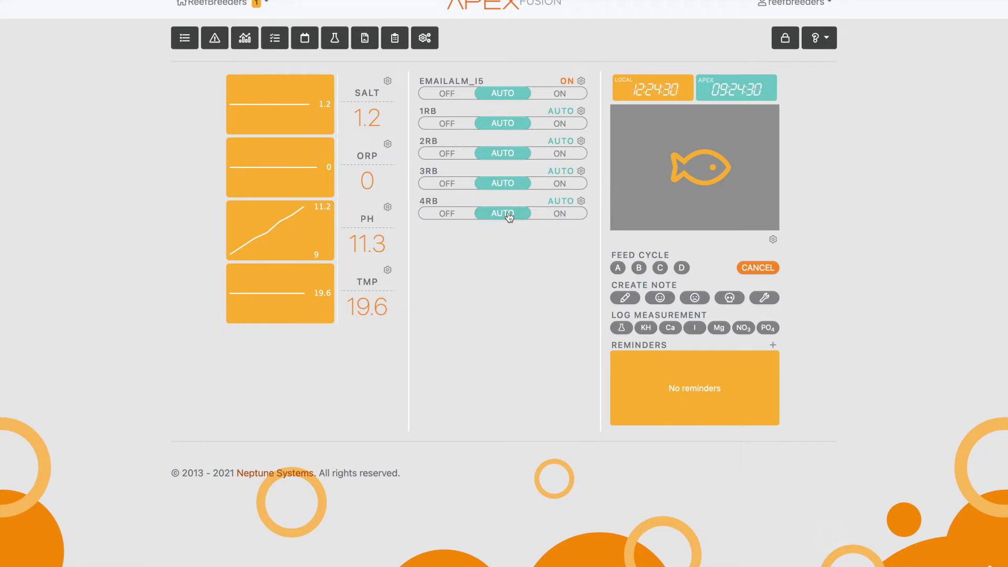
# Step: Edit output 1RB's name to 1_RoyalBlue in its configuration settings
pyautogui.click(581, 112)
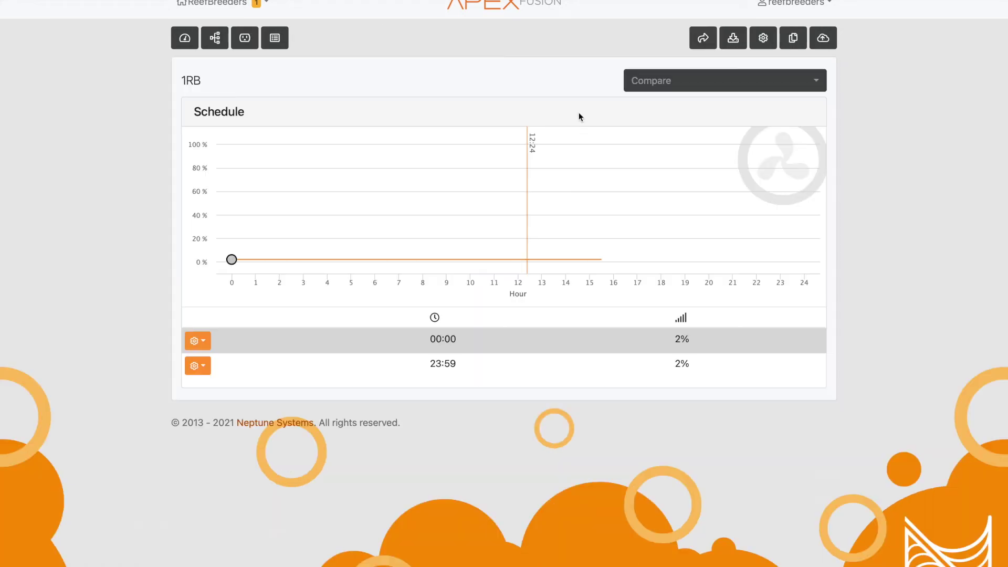
pyautogui.click(763, 37)
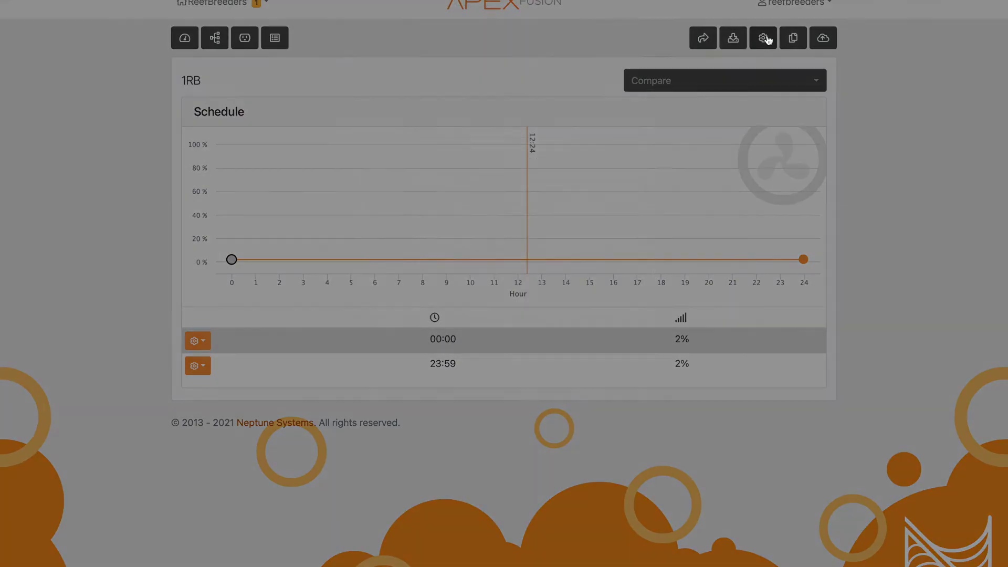
pyautogui.click(492, 216)
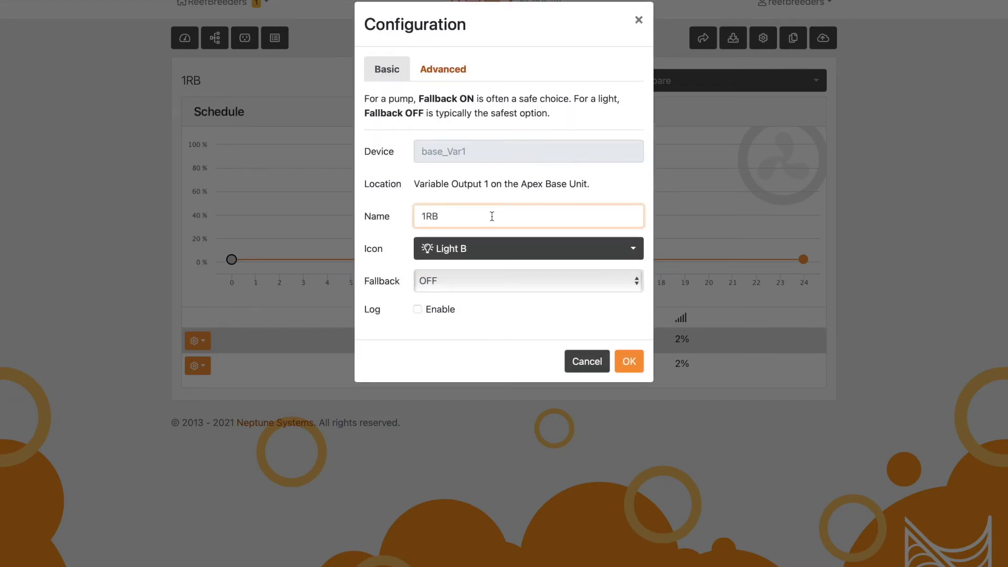
pyautogui.write('Roy')
pyautogui.press('BackSpace')
pyautogui.moveTo(486, 219); pyautogui.dragTo(433, 217)
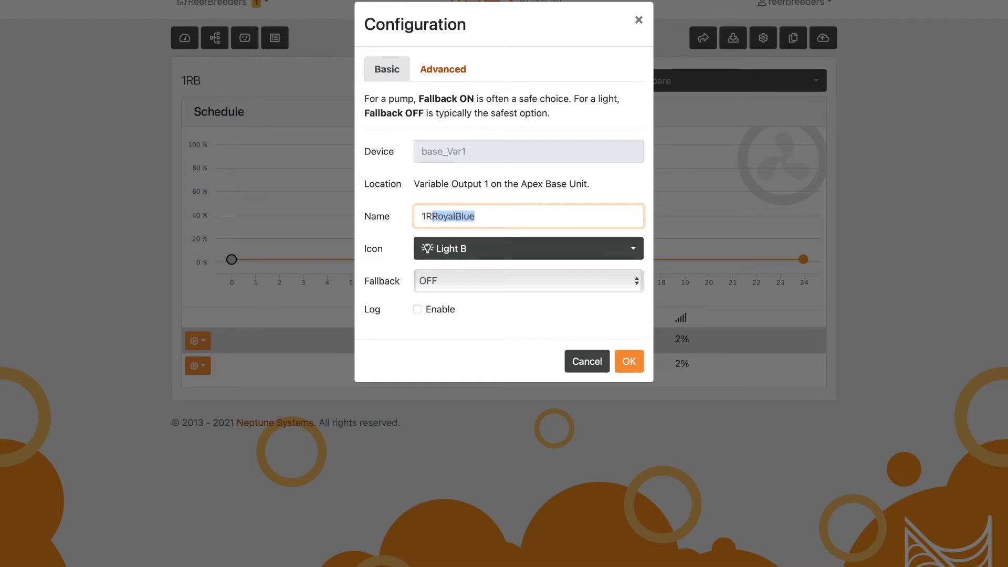
pyautogui.press('BackSpace')
pyautogui.press('BackSpace')
pyautogui.write('_Roy')
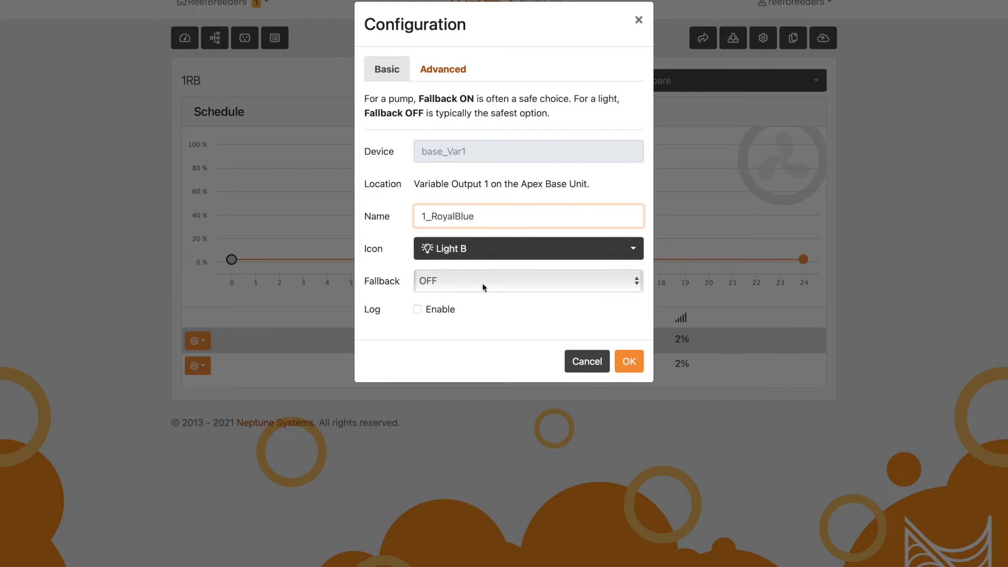
# Step: Confirm the 1_RoyalBlue name and upload the configuration to the controller
pyautogui.click(628, 361)
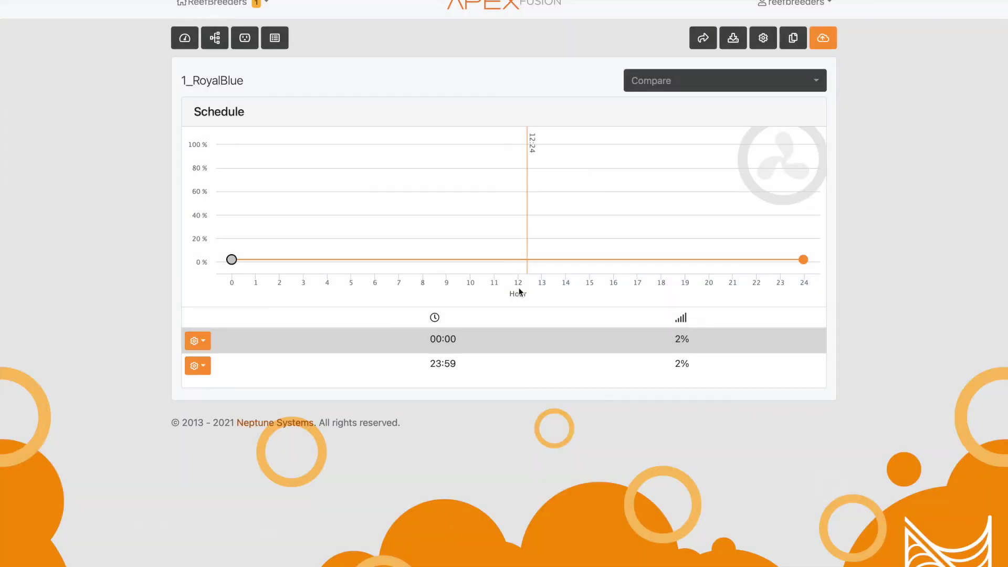
pyautogui.click(822, 39)
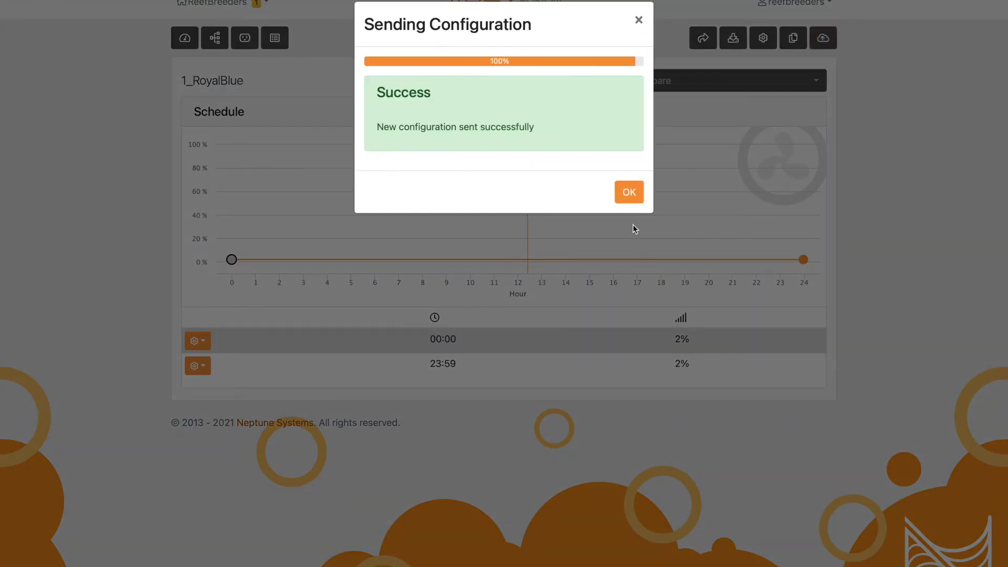
pyautogui.click(628, 194)
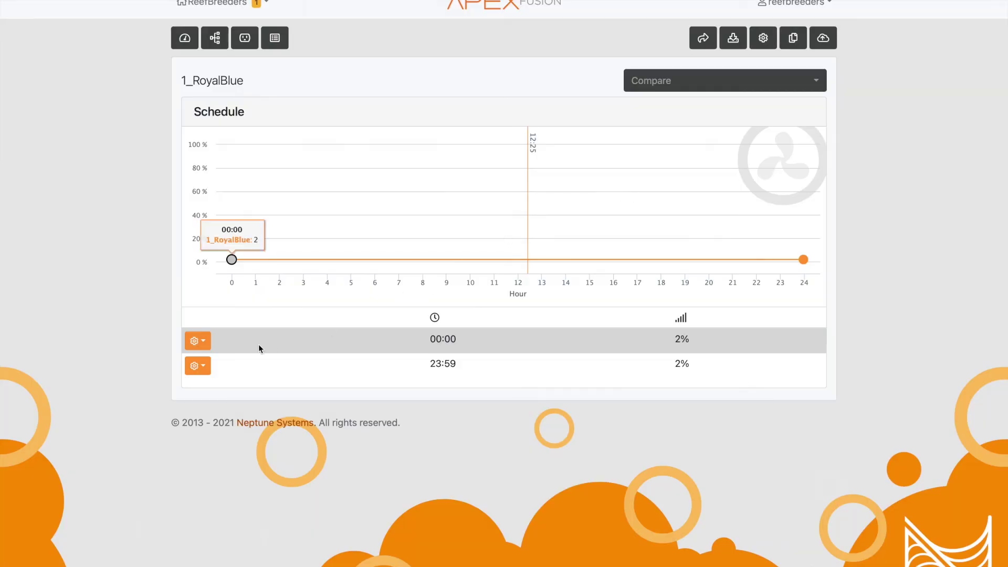
# Step: Add control points to 1_RoyalBlue's schedule, including 20:59 and 05:59, for six points at 2%
pyautogui.click(200, 342)
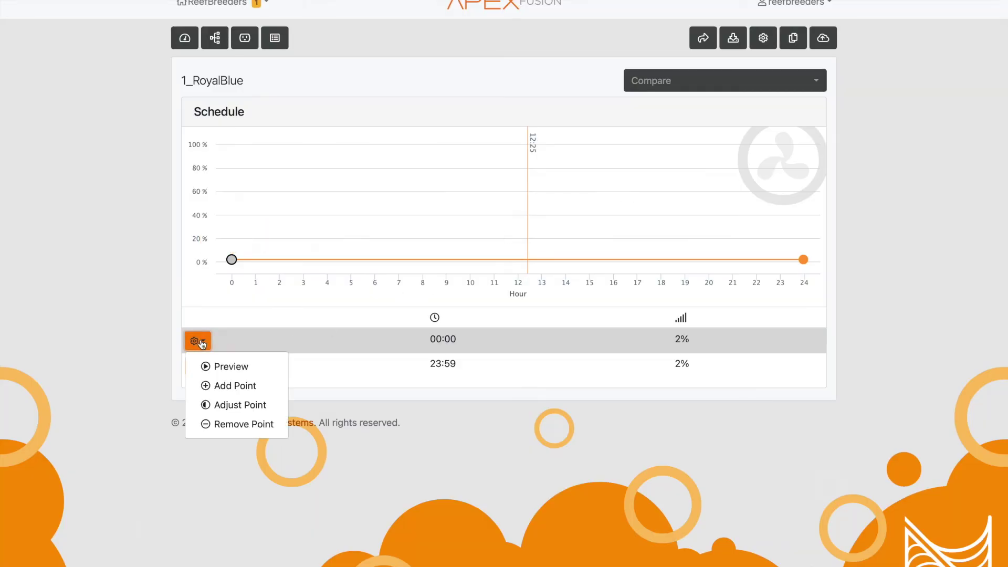
pyautogui.click(258, 387)
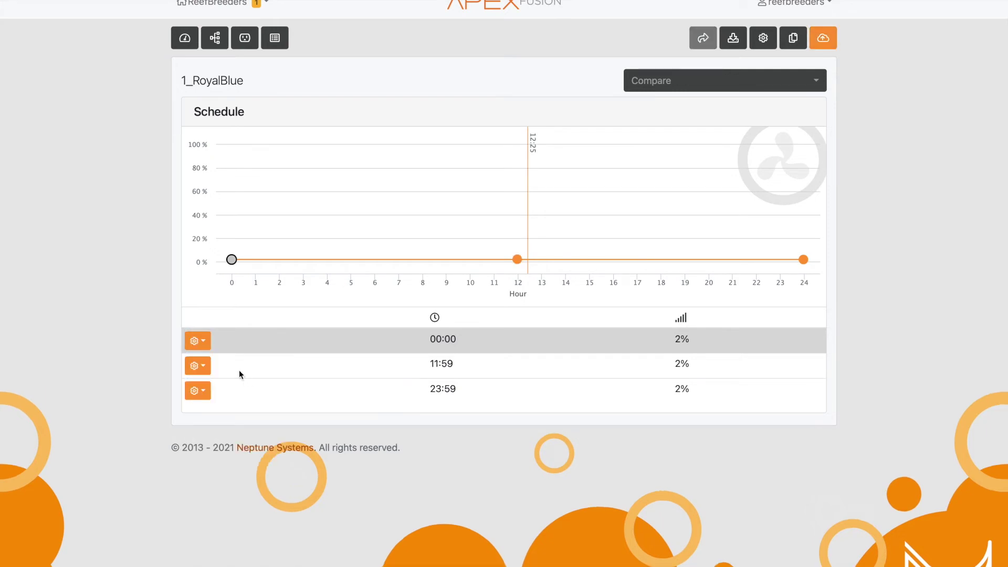
pyautogui.click(206, 366)
pyautogui.click(229, 414)
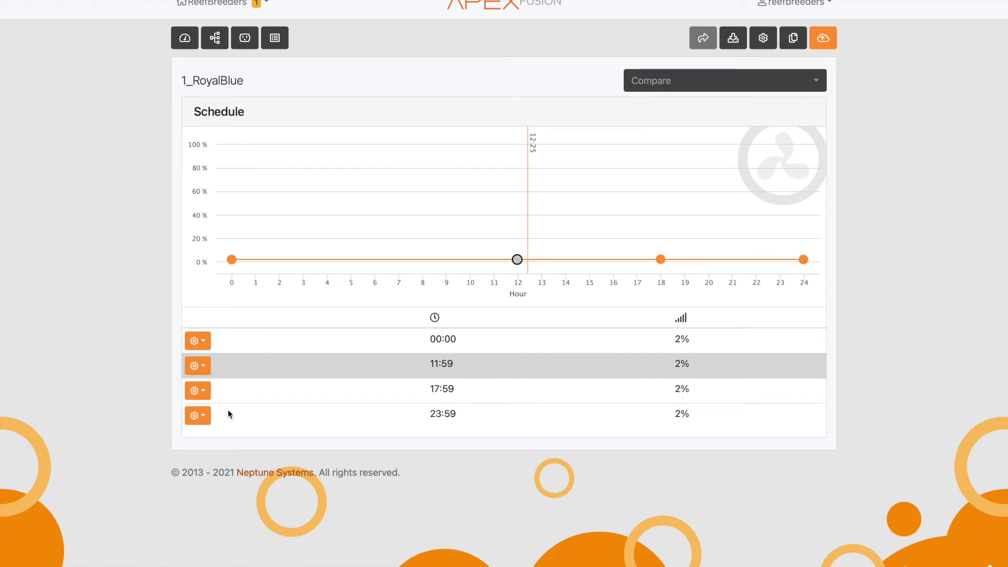
pyautogui.click(198, 390)
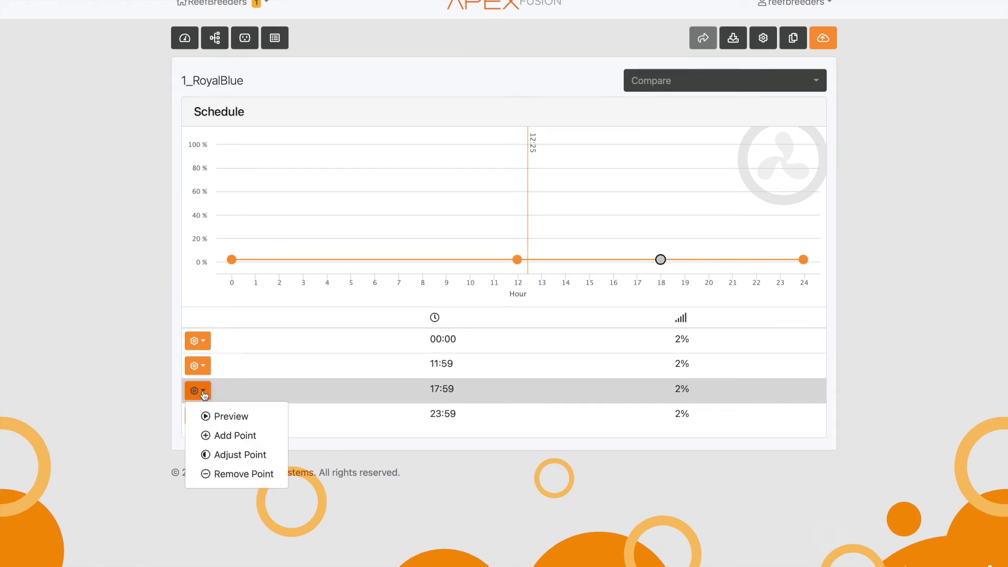
pyautogui.click(223, 436)
pyautogui.click(200, 345)
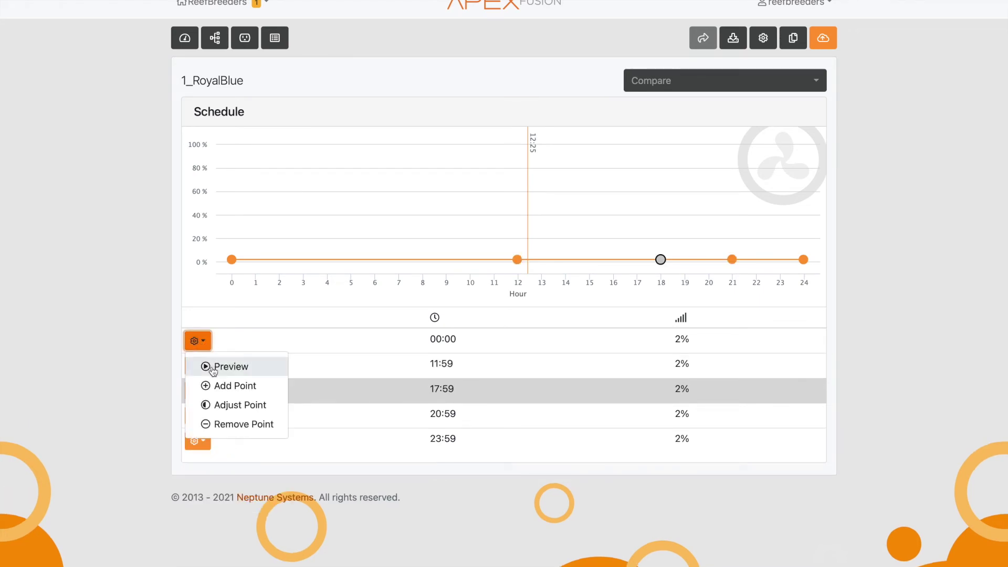
pyautogui.click(233, 387)
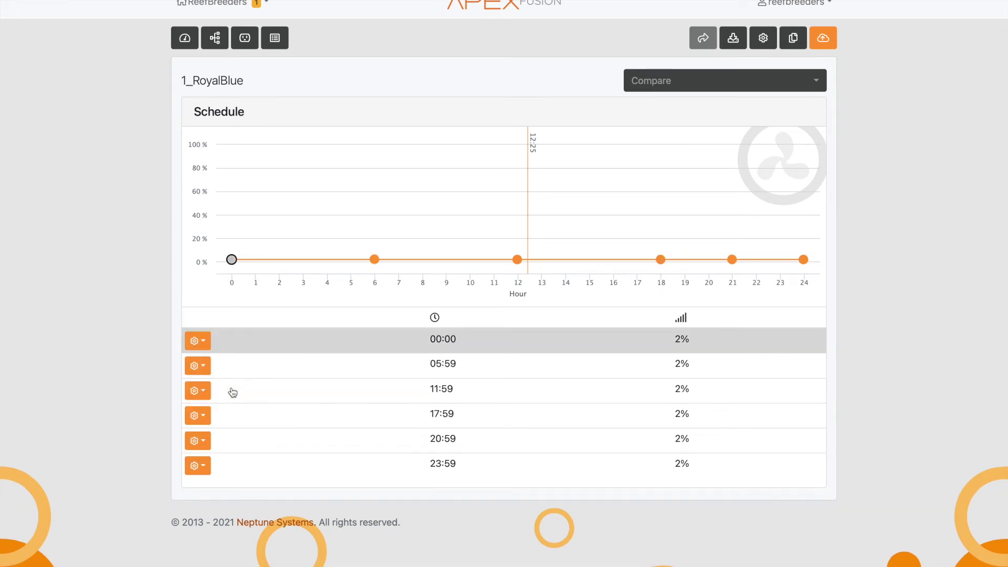
pyautogui.moveTo(374, 261)
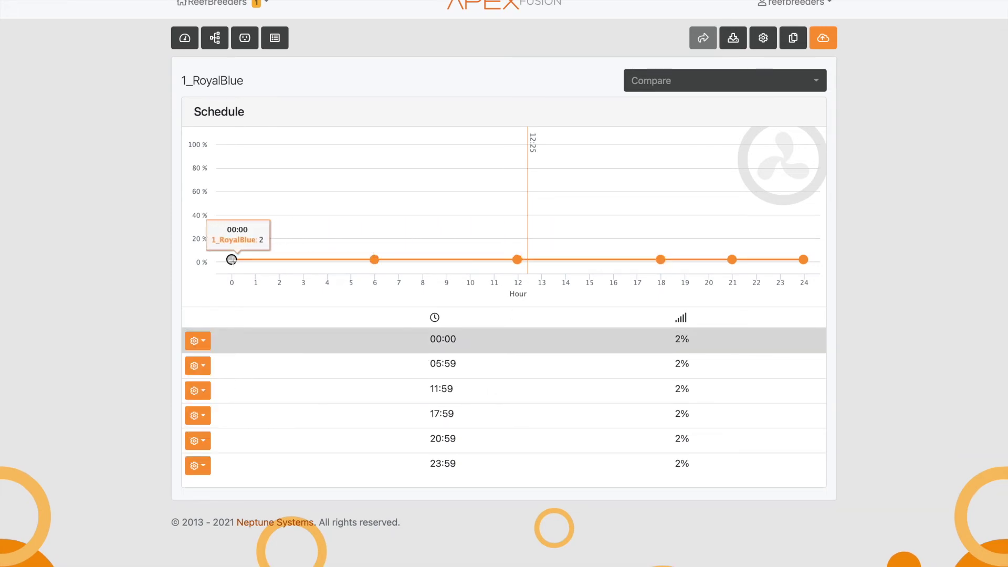
# Step: Drag the midnight and early points to 0%, ramping from 09:00 up to 45% near 10:00
pyautogui.moveTo(232, 259); pyautogui.dragTo(234, 279)
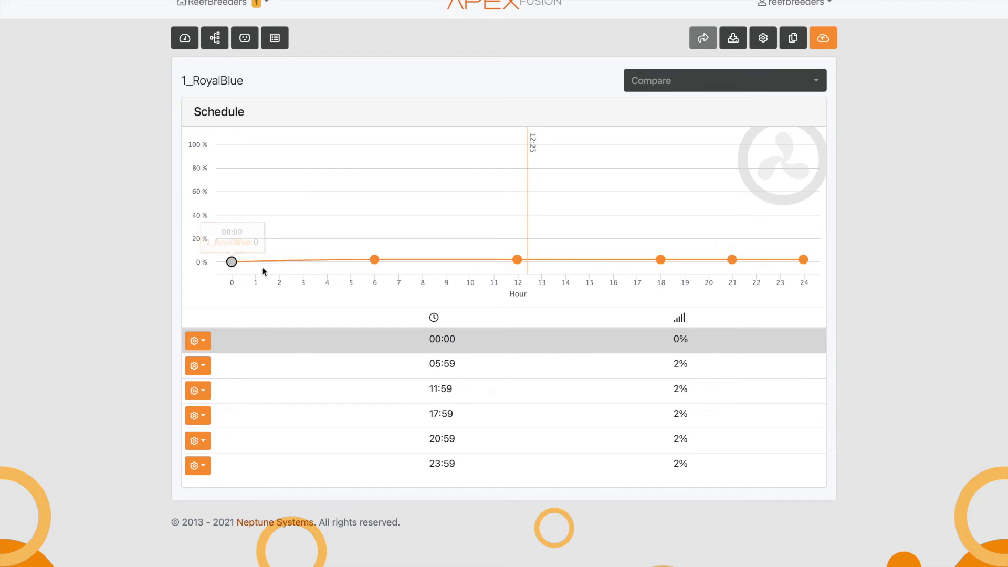
pyautogui.moveTo(375, 260); pyautogui.dragTo(376, 275)
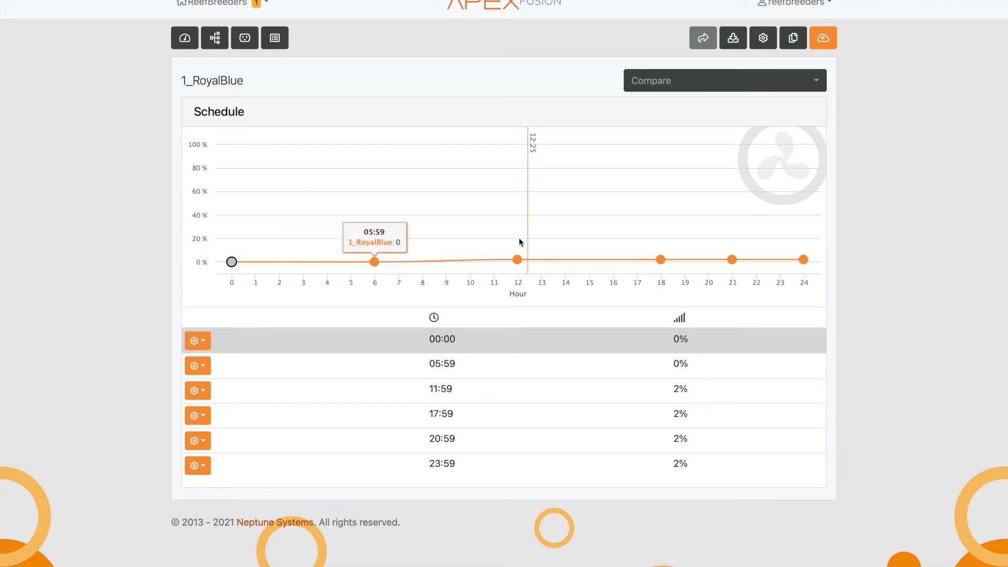
pyautogui.moveTo(517, 259); pyautogui.dragTo(555, 264)
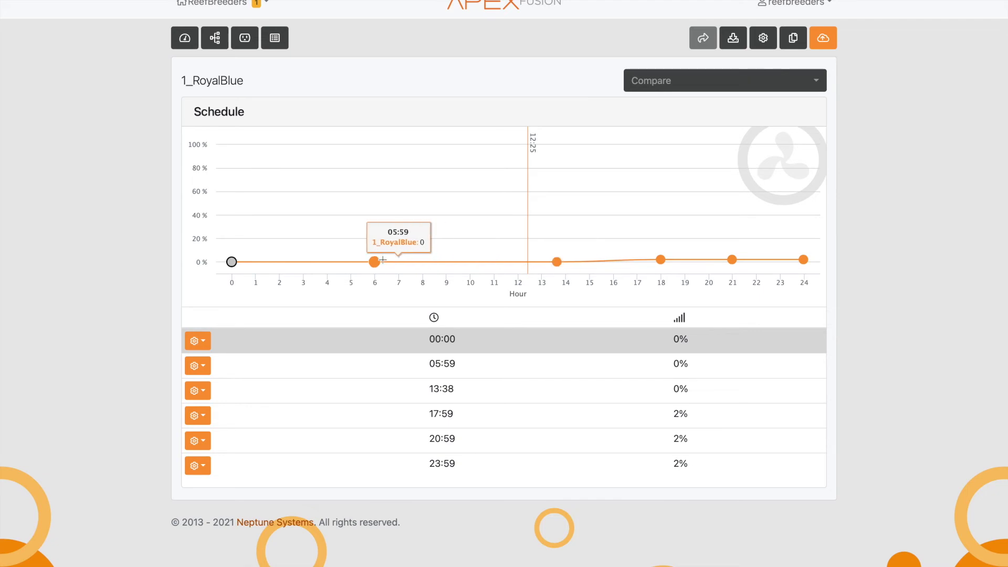
pyautogui.moveTo(375, 262); pyautogui.dragTo(443, 267)
pyautogui.moveTo(556, 262)
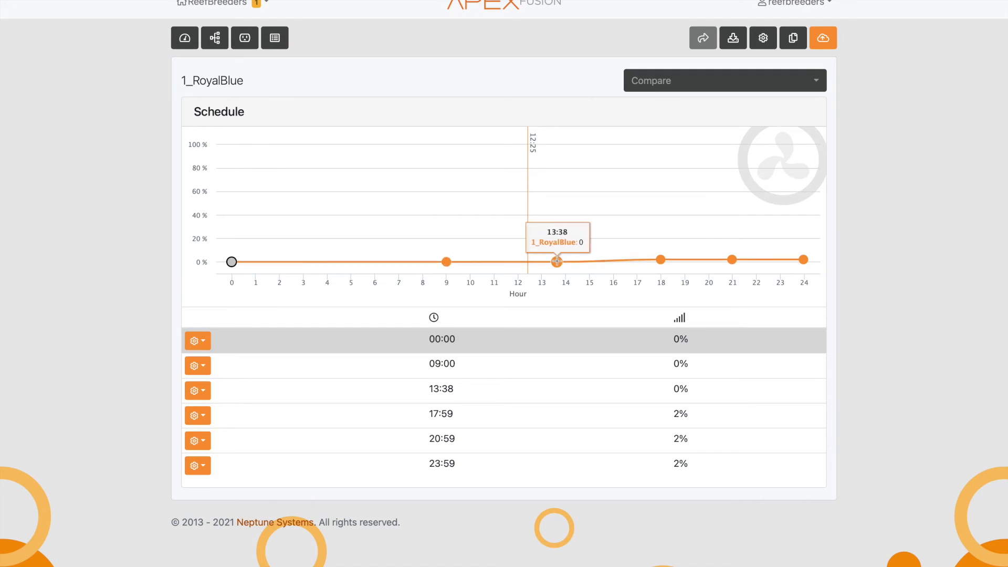
pyautogui.moveTo(557, 261); pyautogui.dragTo(469, 208)
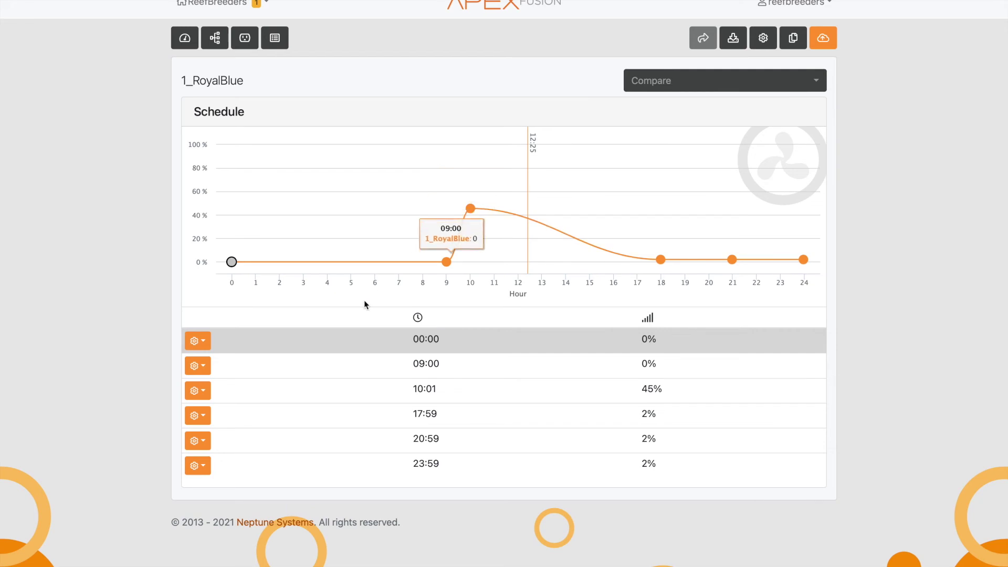
# Step: Adjust the 10:01 point to exactly 10:00
pyautogui.click(197, 389)
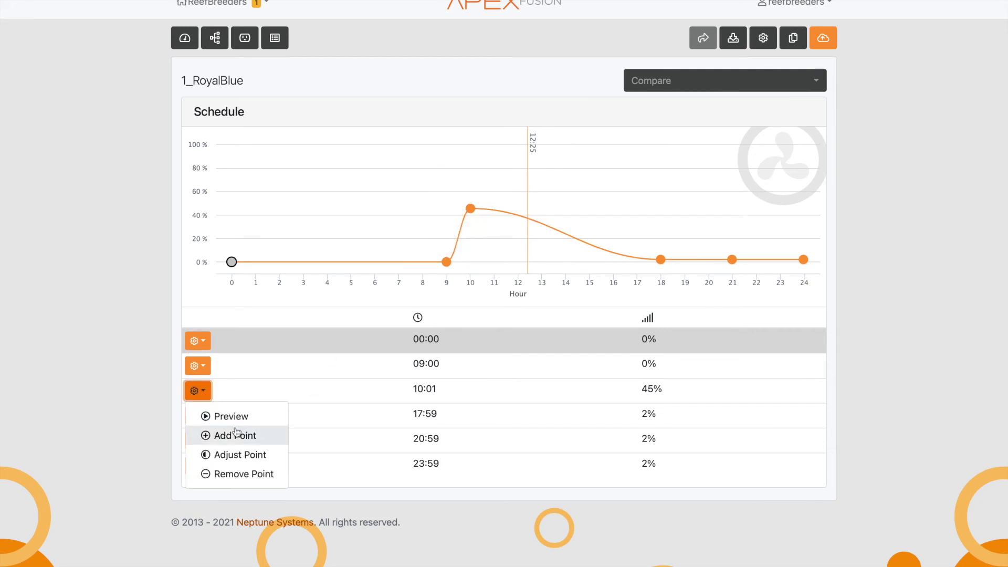
pyautogui.click(243, 455)
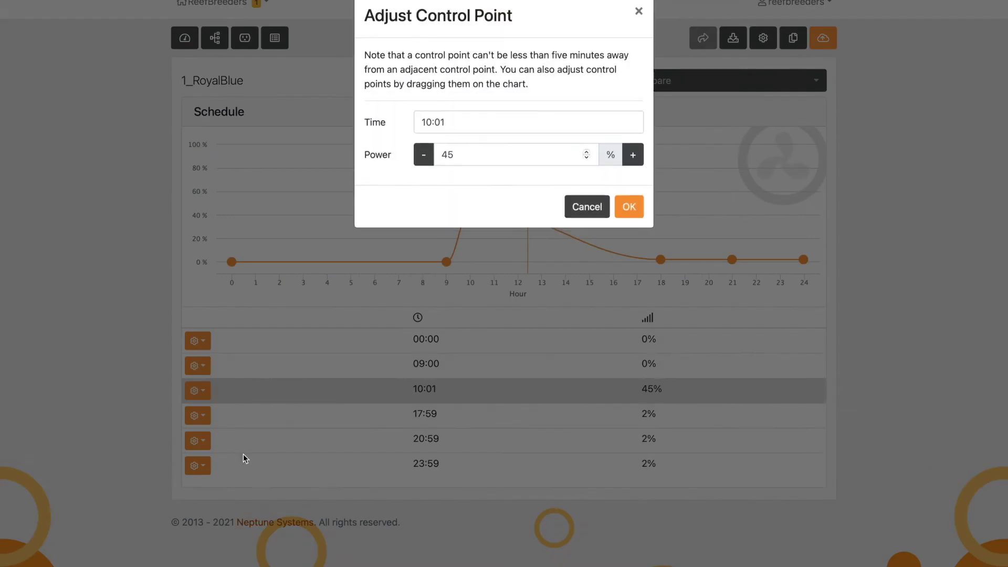
pyautogui.click(486, 126)
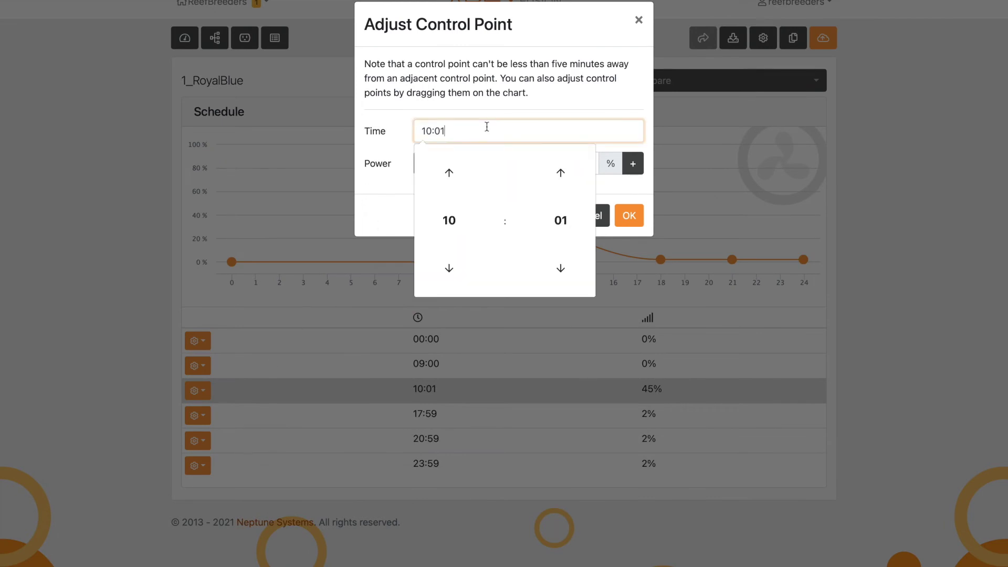
pyautogui.click(560, 257)
pyautogui.click(629, 216)
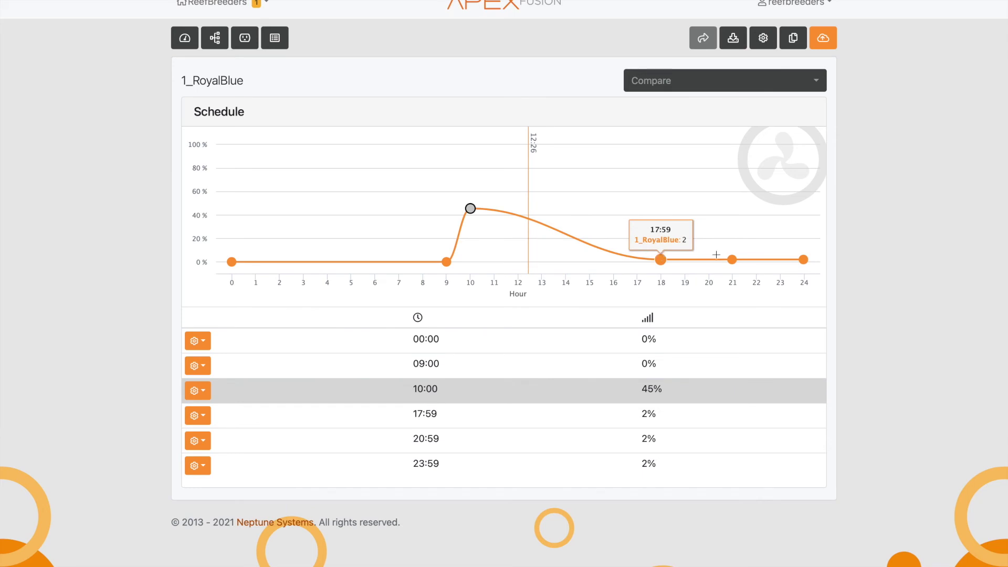
# Step: Drop the 20:59 and 23:59 points to 0% and move 17:59 to about 20:00 at 45%
pyautogui.moveTo(732, 258); pyautogui.dragTo(732, 264)
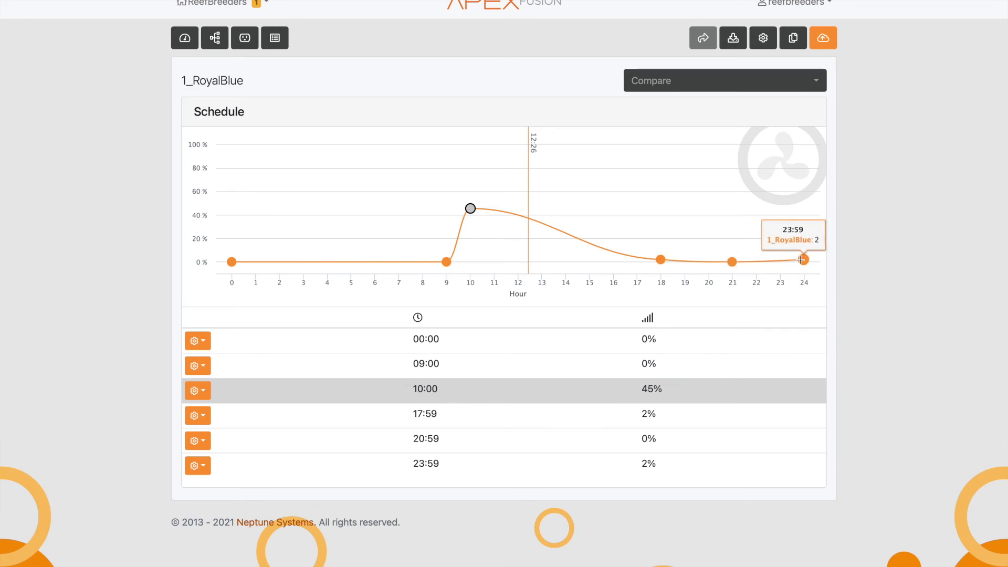
pyautogui.moveTo(803, 259); pyautogui.dragTo(808, 279)
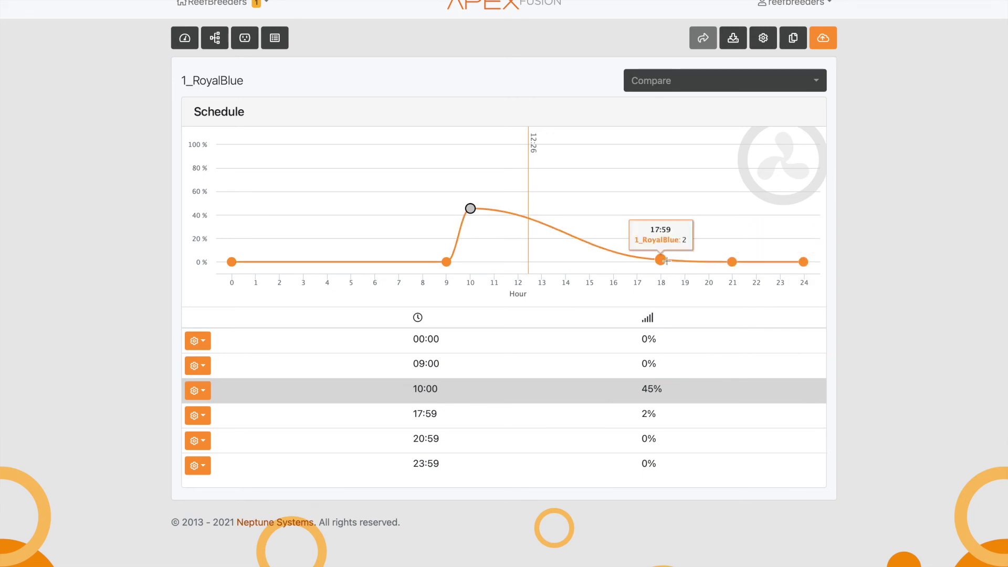
pyautogui.moveTo(660, 260); pyautogui.dragTo(708, 209)
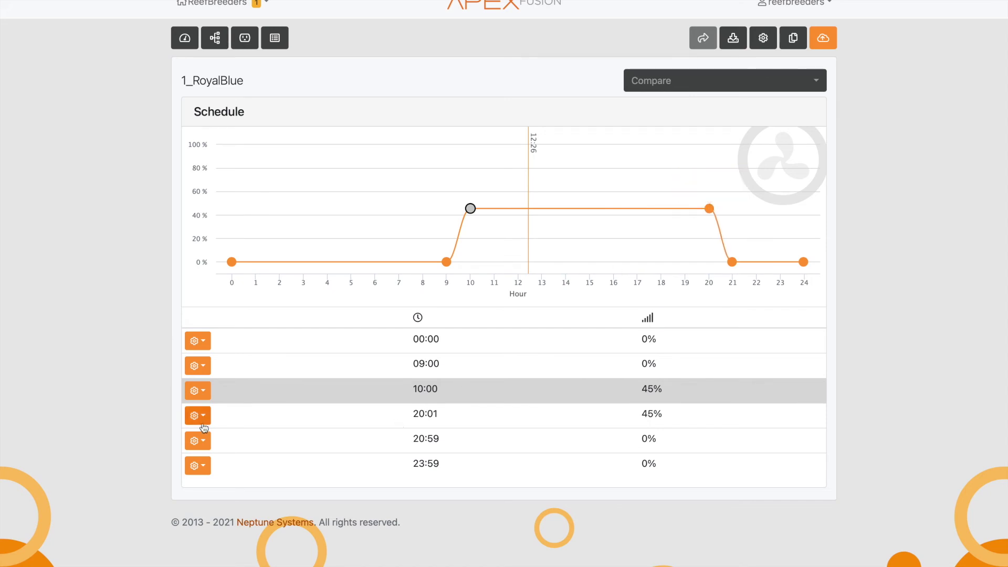
# Step: Adjust the 20:59 point to exactly 21:00
pyautogui.click(206, 445)
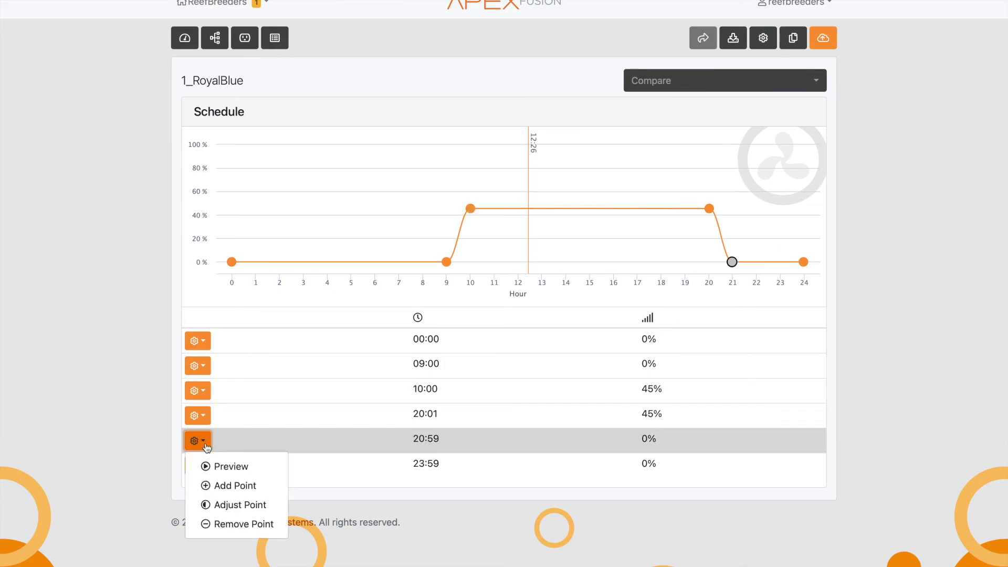
pyautogui.click(245, 503)
pyautogui.click(582, 135)
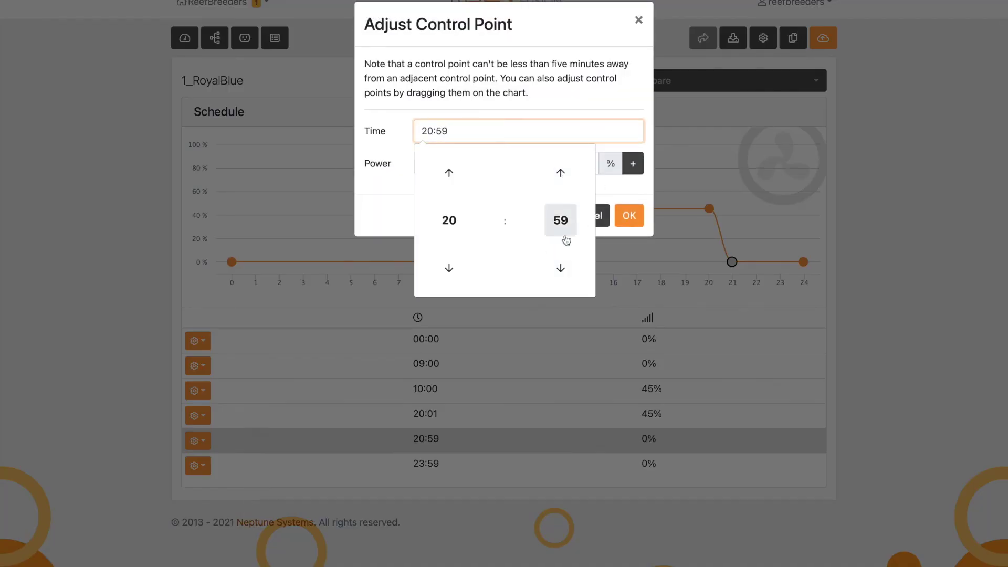
pyautogui.click(562, 175)
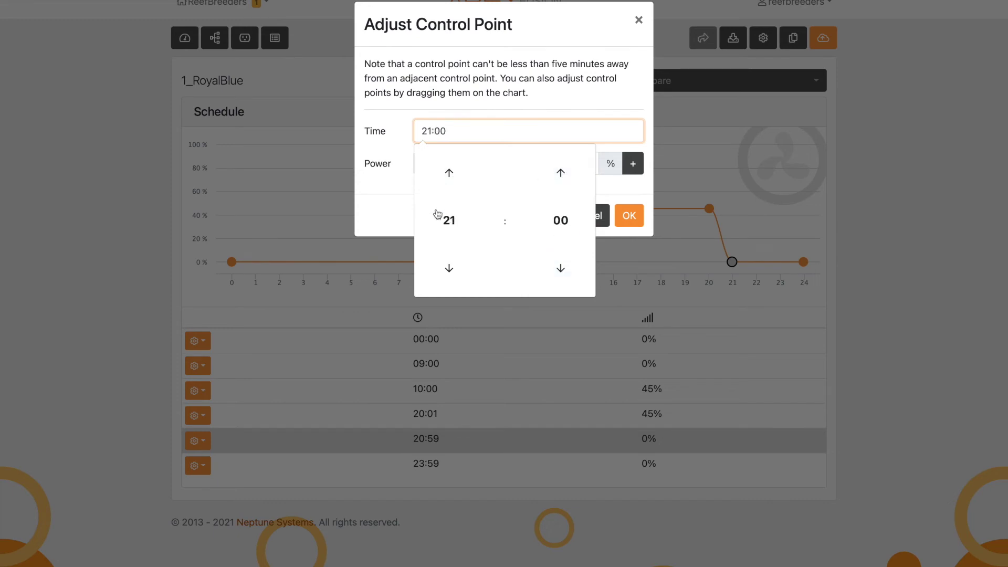
pyautogui.click(629, 215)
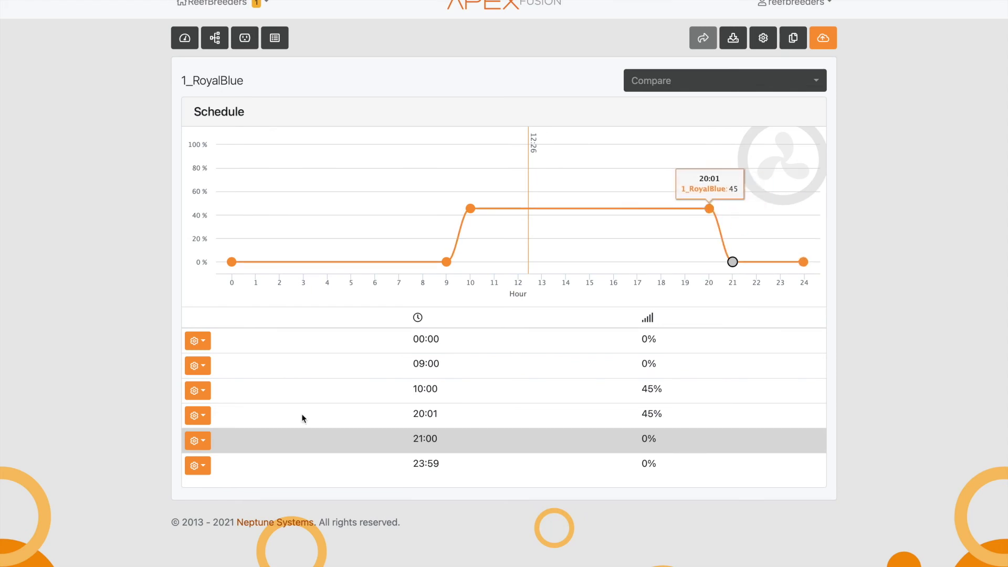
# Step: Adjust the 20:01 point to exactly 20:00
pyautogui.click(197, 415)
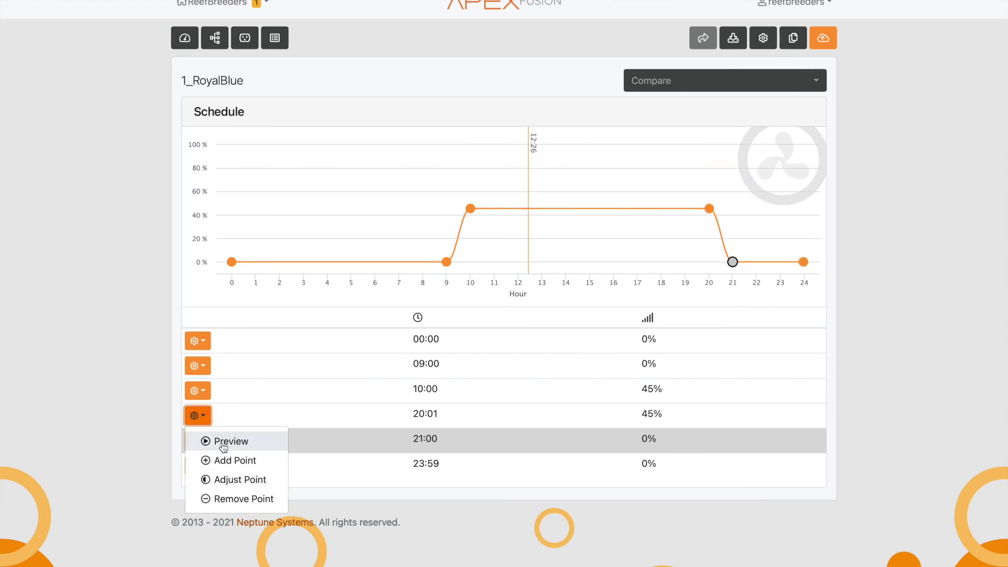
pyautogui.click(229, 479)
pyautogui.click(612, 126)
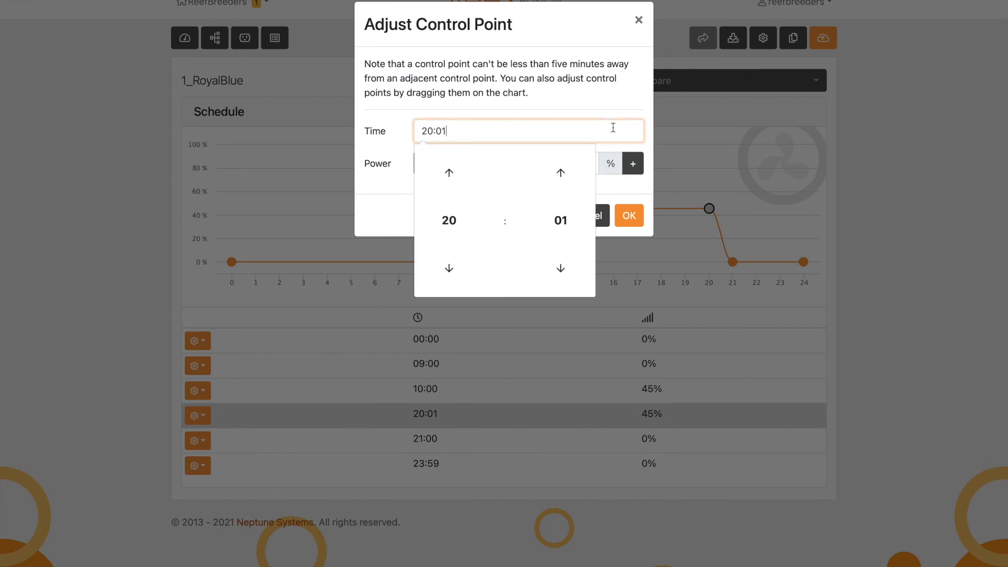
pyautogui.click(560, 267)
pyautogui.click(629, 216)
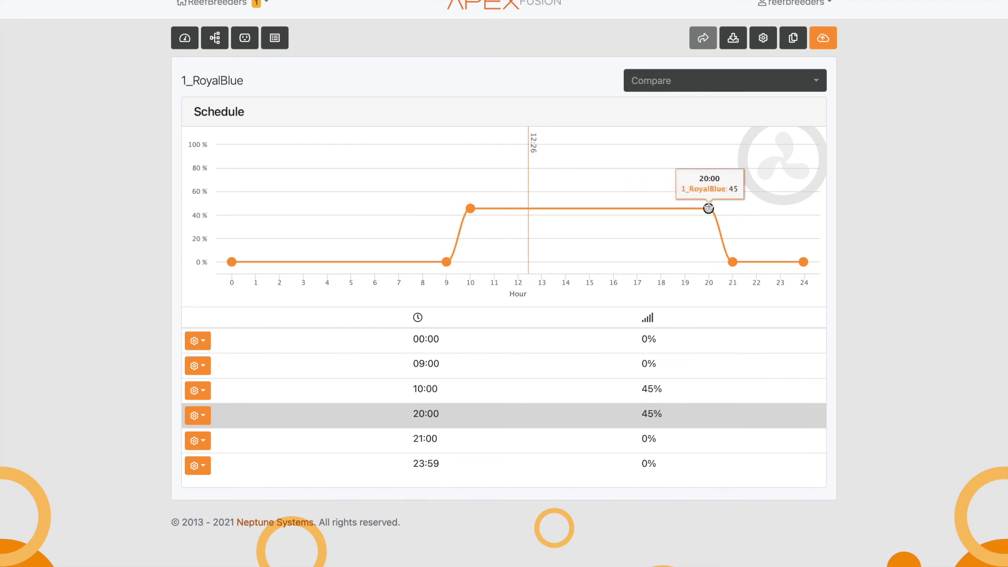
# Step: Upload the 1_RoyalBlue schedule to the Apex and return to the outputs list
pyautogui.click(824, 38)
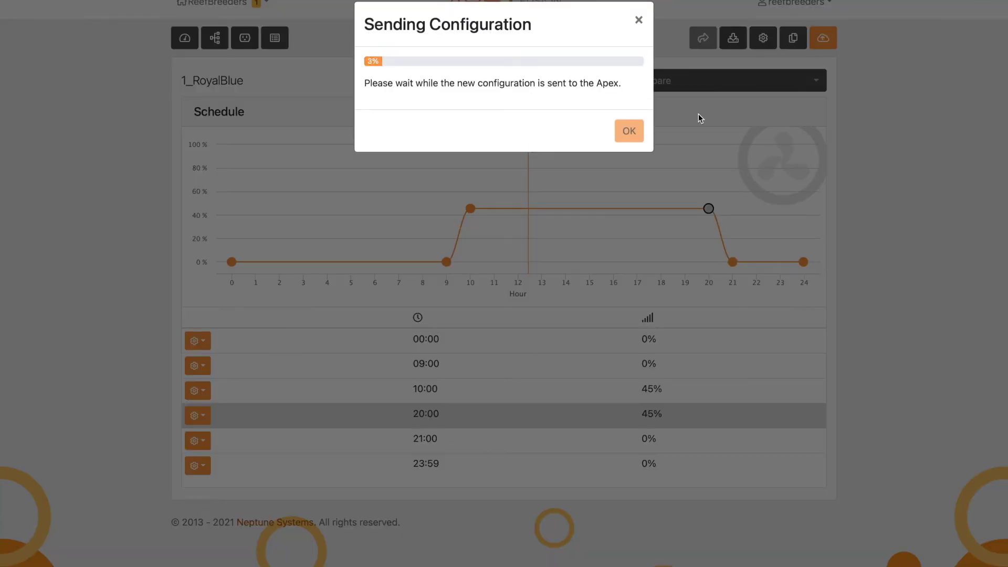
pyautogui.click(629, 192)
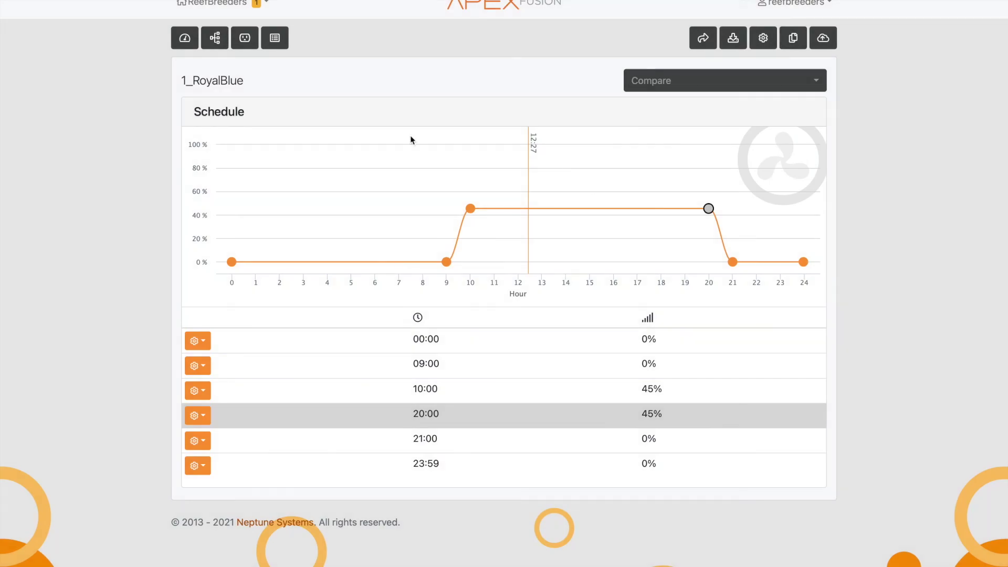
pyautogui.click(244, 39)
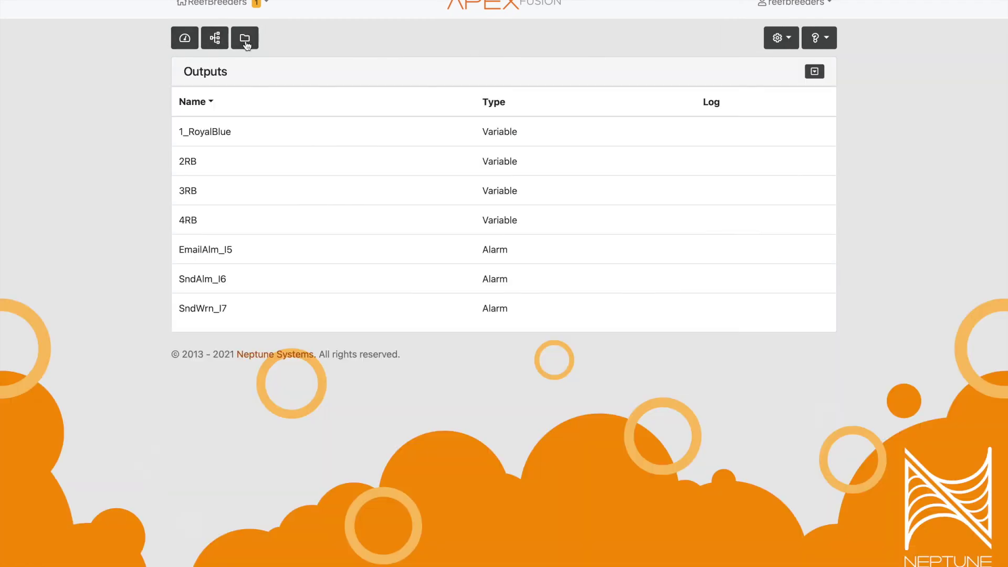
# Step: Copy 1_RoyalBlue's schedule onto the 2RB output
pyautogui.click(225, 166)
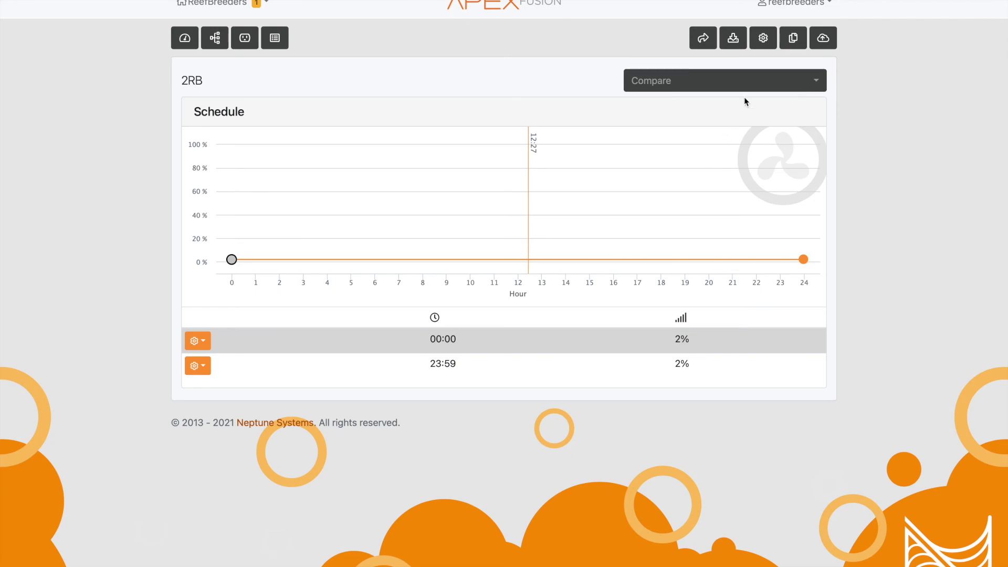
pyautogui.click(792, 38)
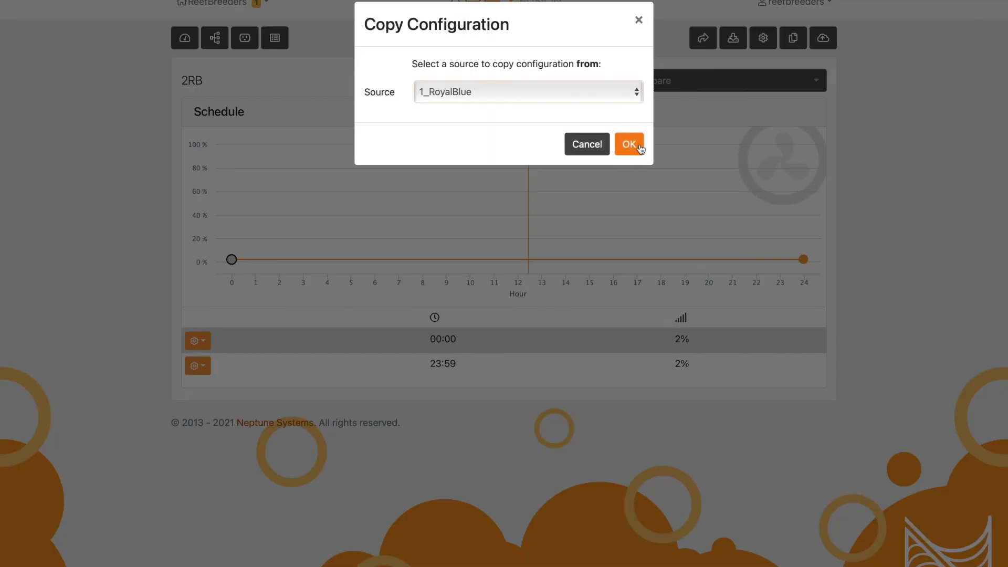
pyautogui.click(629, 145)
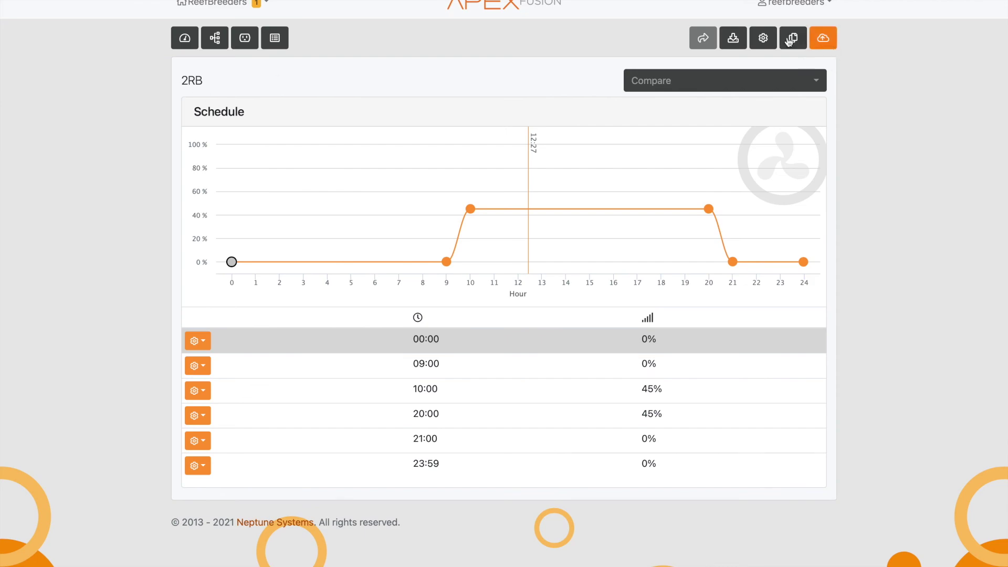
# Step: Rename output 2RB to 2RB_White
pyautogui.click(763, 39)
pyautogui.click(459, 206)
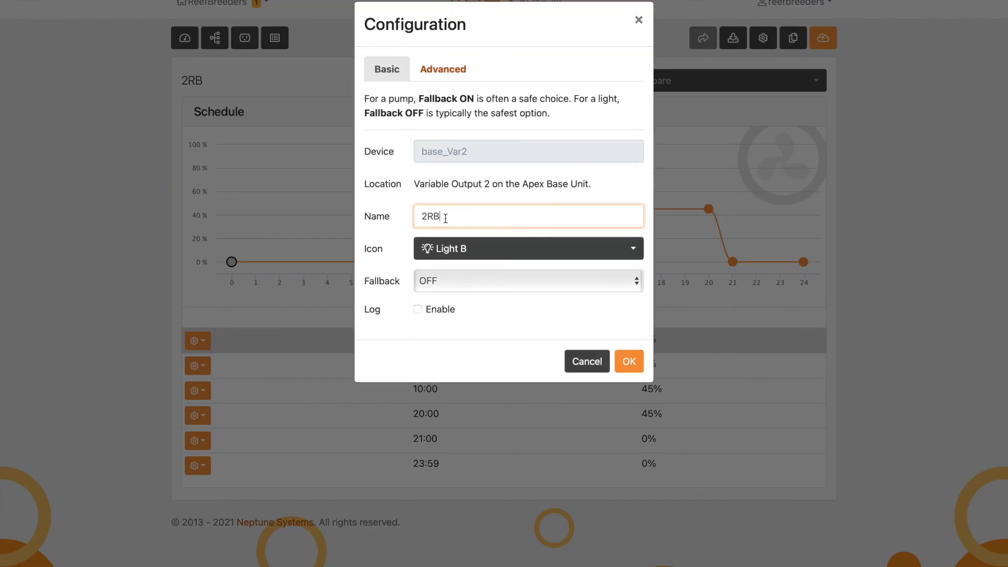
pyautogui.press('BackSpace')
pyautogui.write('B_White')
pyautogui.click(629, 361)
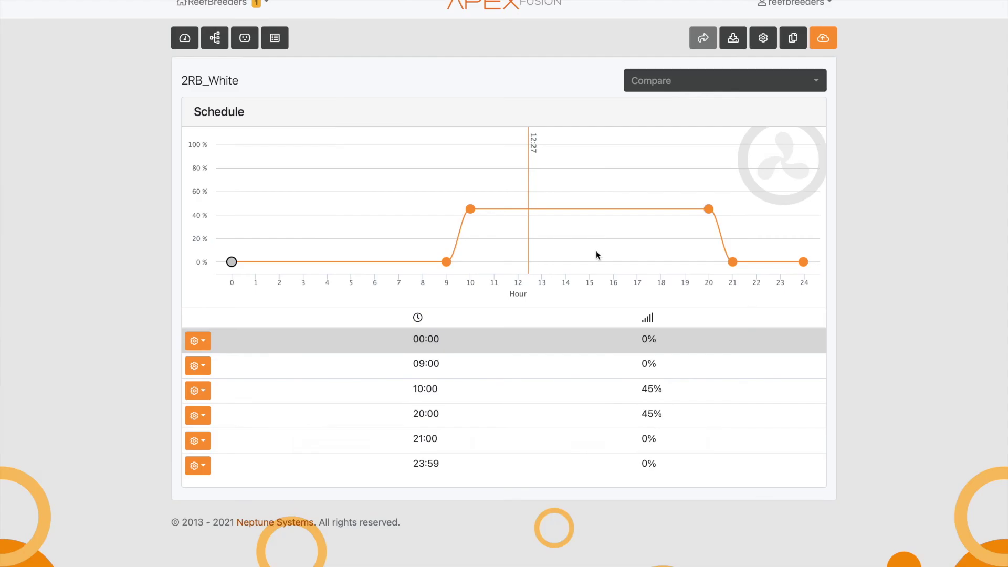
# Step: Change the 10:00 point to 11:00 at 15% power
pyautogui.click(199, 391)
pyautogui.click(241, 455)
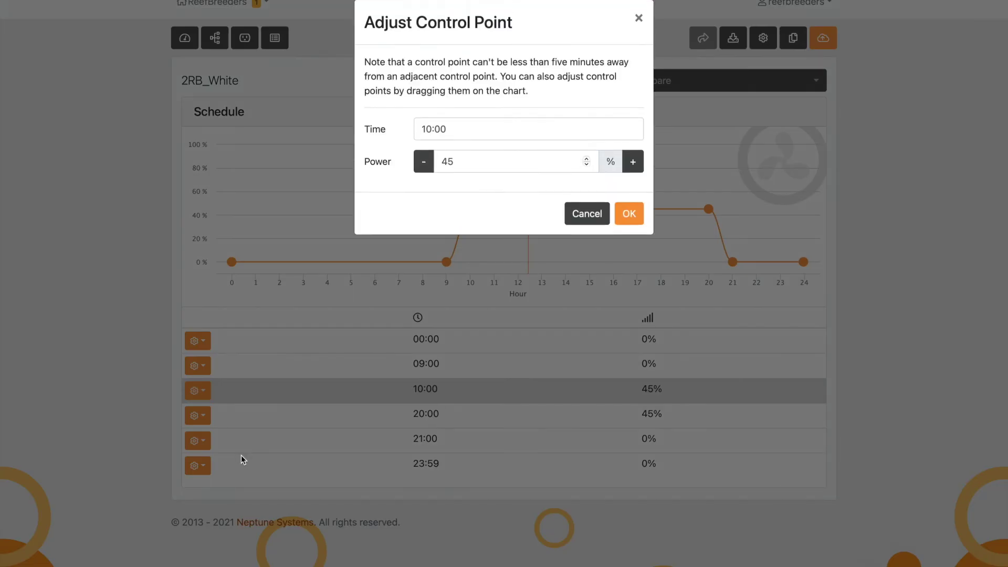
pyautogui.click(469, 122)
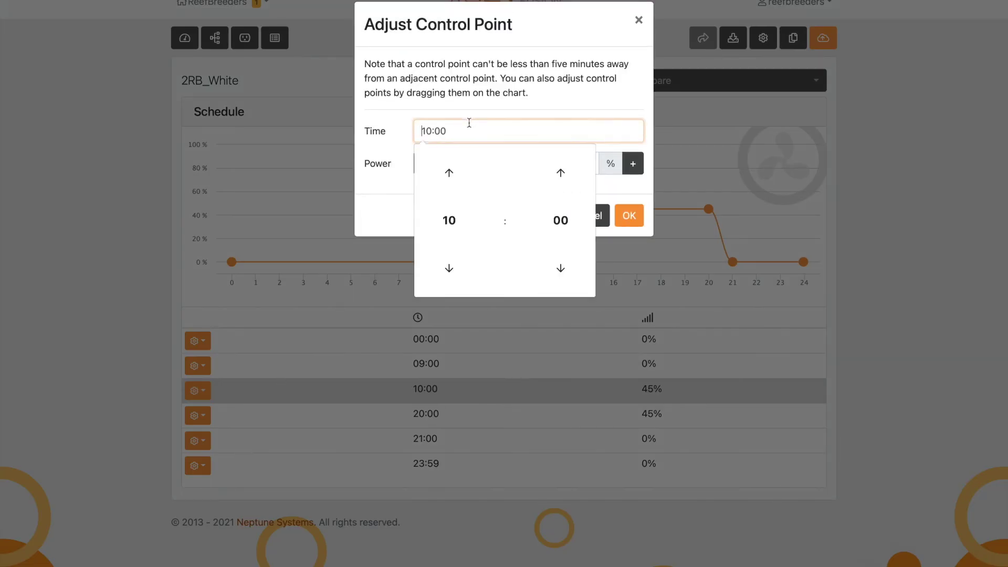
pyautogui.click(450, 173)
pyautogui.click(641, 185)
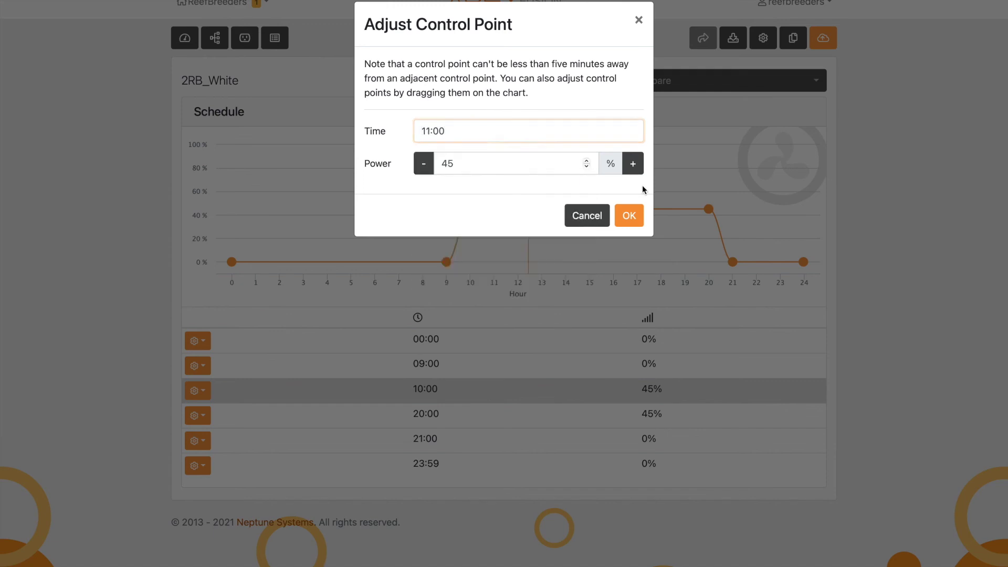
pyautogui.click(480, 164)
pyautogui.doubleClick(479, 164)
pyautogui.write('1')
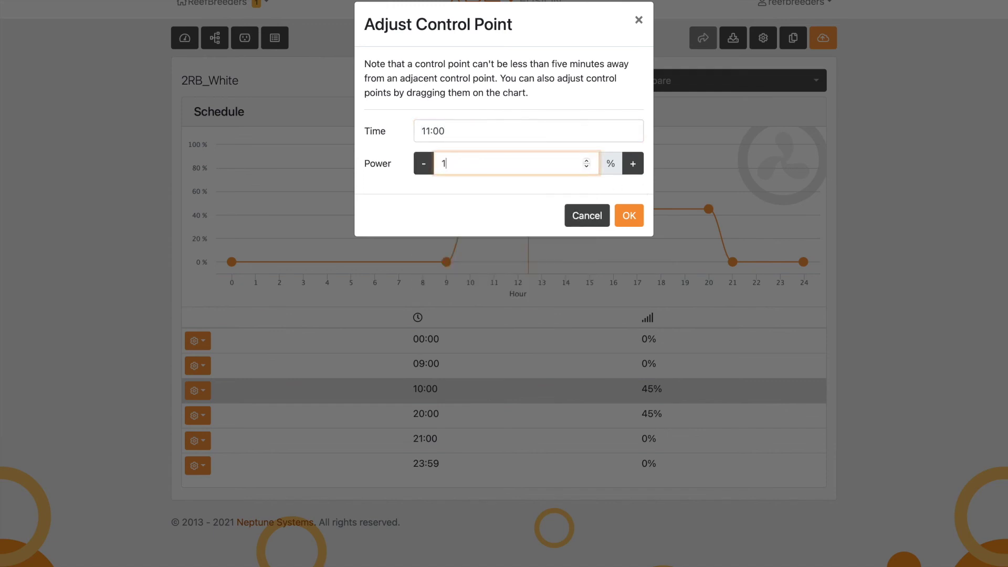
pyautogui.write('5')
pyautogui.click(518, 184)
pyautogui.click(630, 215)
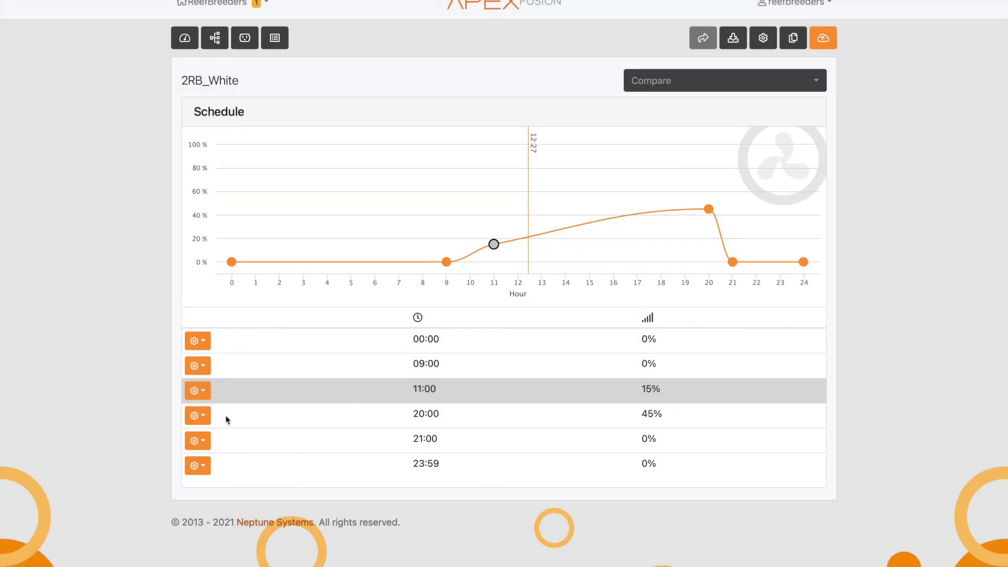
# Step: Change the 20:00 point to 19:00 at 15% and upload the configuration to the Apex
pyautogui.click(204, 417)
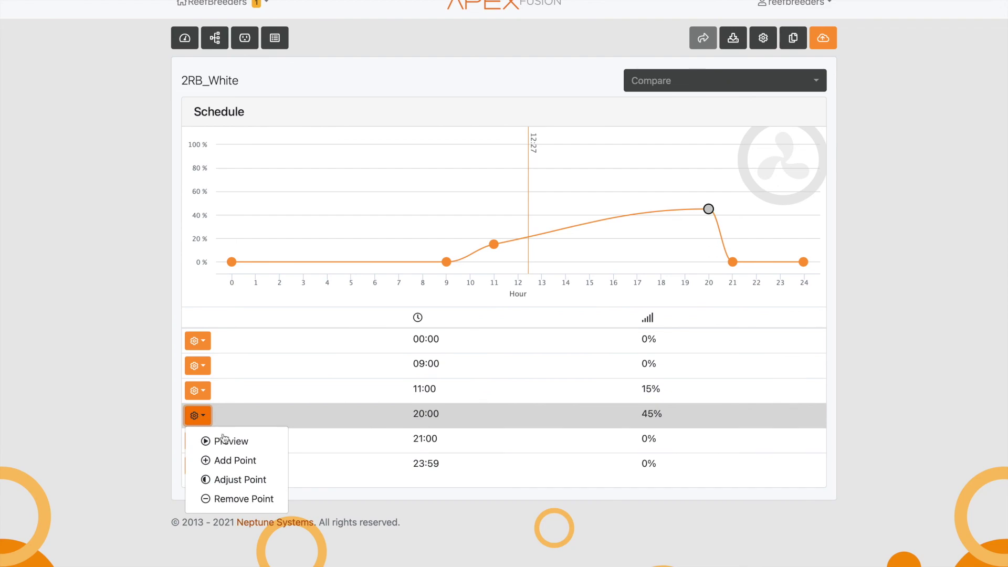
pyautogui.click(244, 484)
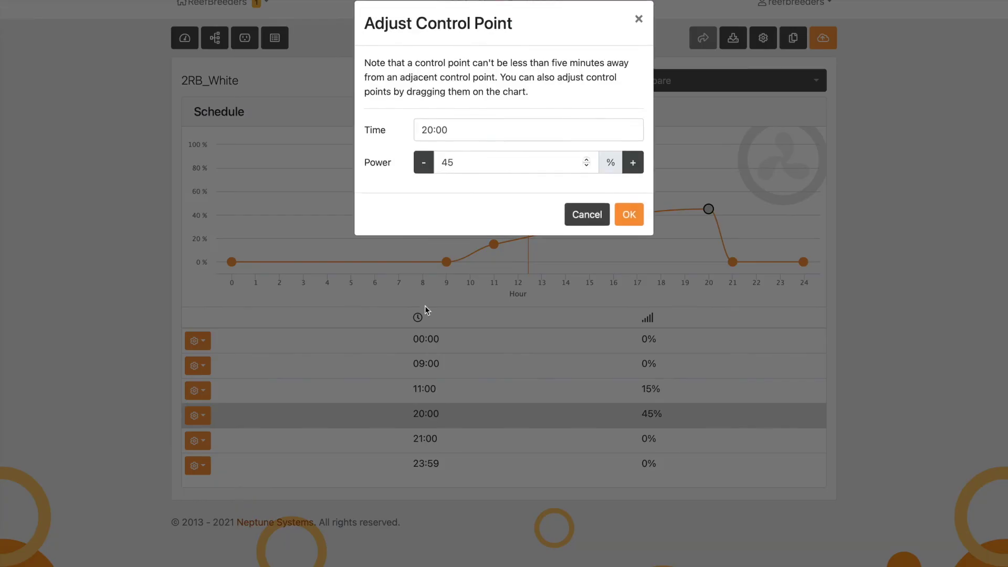
pyautogui.doubleClick(459, 169)
pyautogui.write('15')
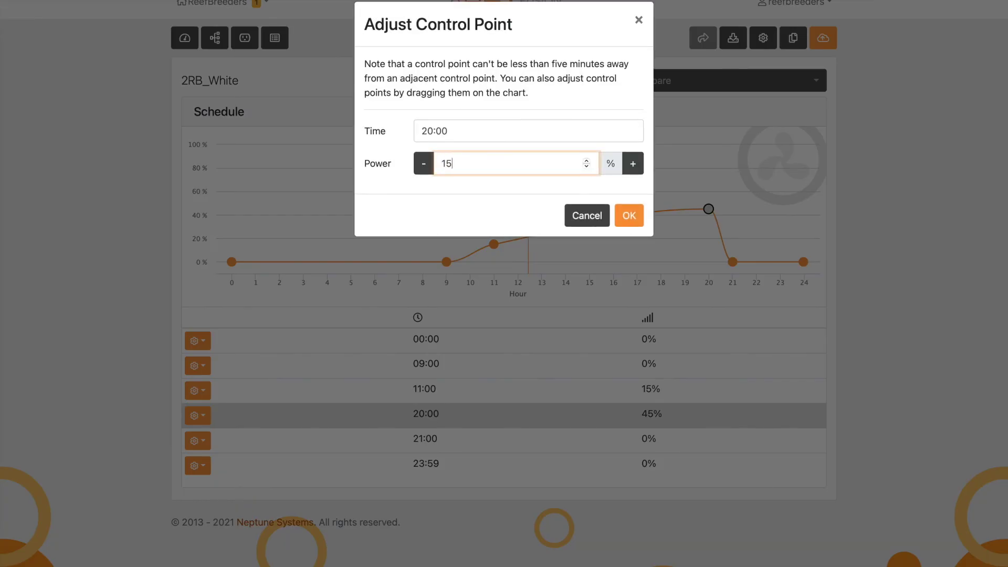
pyautogui.click(415, 131)
pyautogui.click(449, 268)
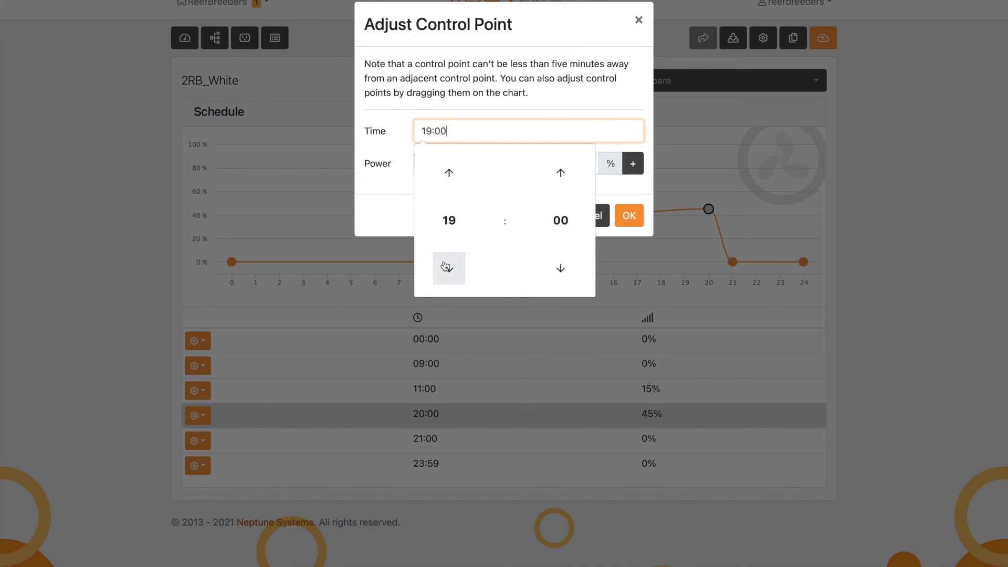
pyautogui.click(634, 187)
pyautogui.click(629, 215)
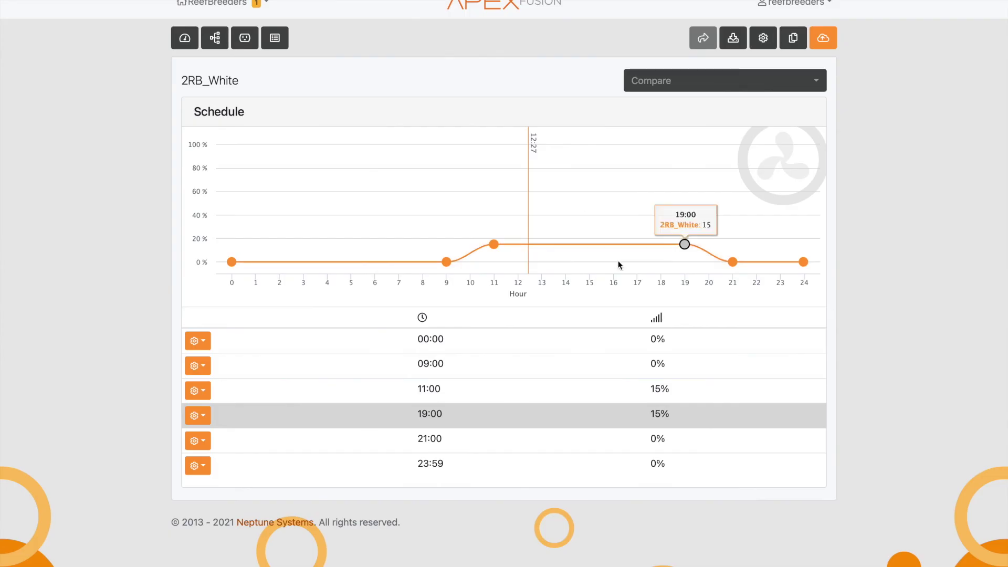
pyautogui.click(820, 37)
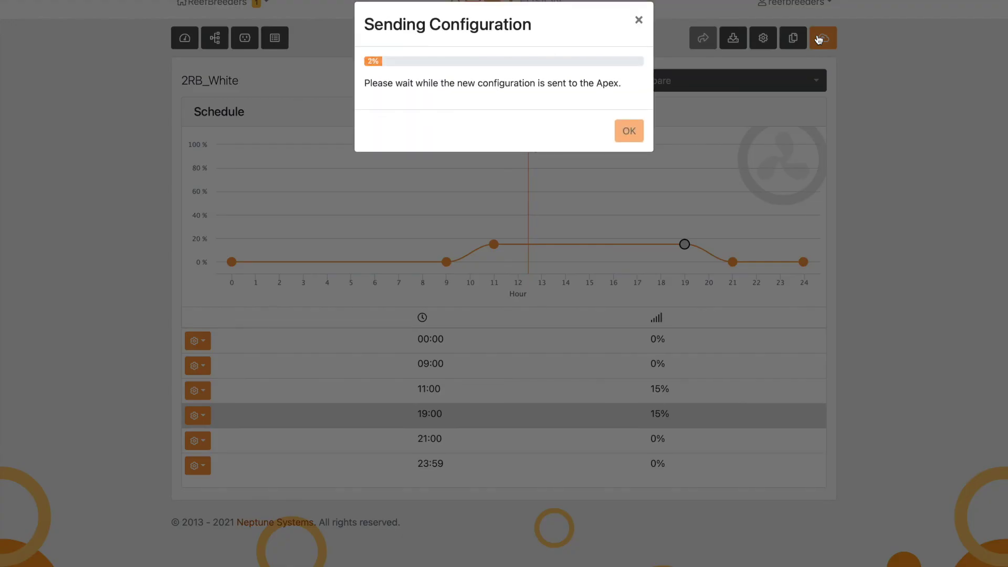
# Step: Open output 3RB from the 0-10V outputs map and rename it 3_CoolBlue
pyautogui.click(633, 196)
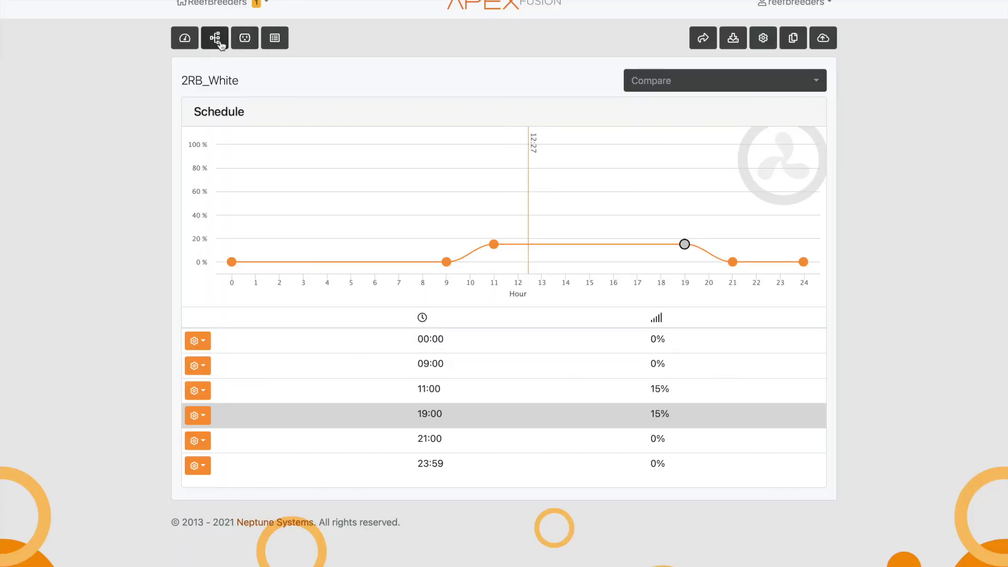
pyautogui.click(220, 45)
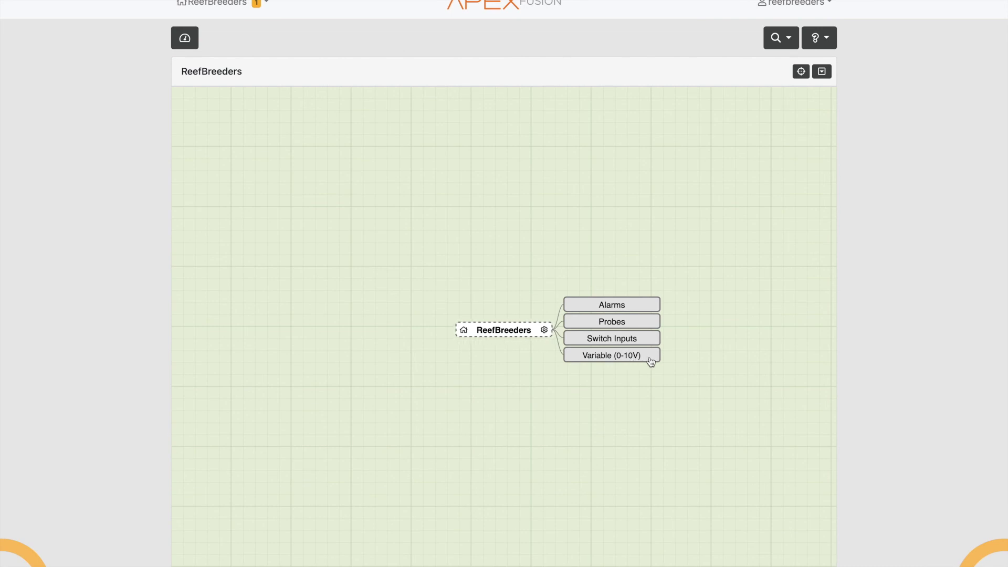
pyautogui.click(651, 361)
pyautogui.click(759, 363)
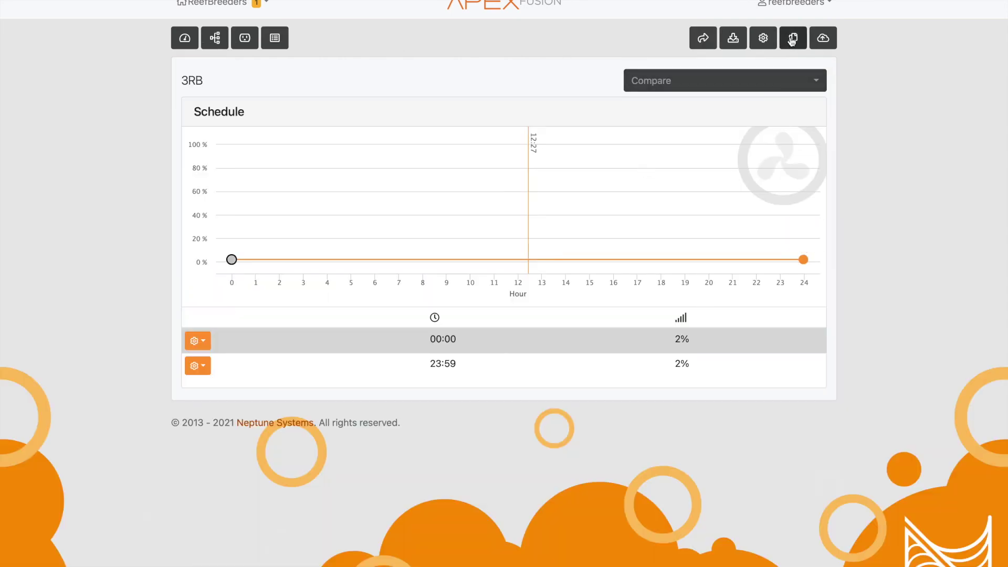
pyautogui.click(763, 38)
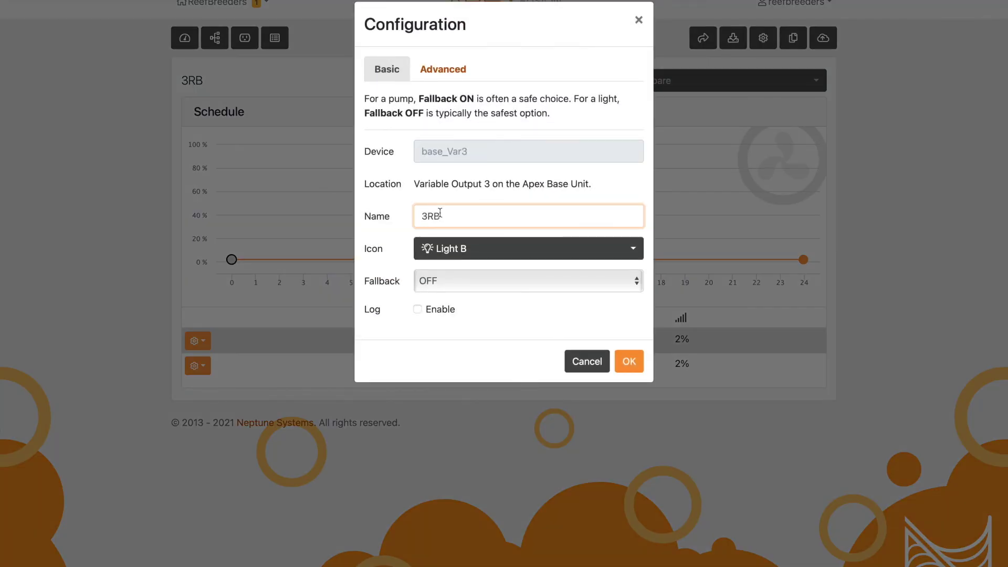
pyautogui.press('BackSpace')
pyautogui.press('BackSpace')
pyautogui.write('_CoolBLue')
pyautogui.press('BackSpace')
pyautogui.press('BackSpace')
pyautogui.press('BackSpace')
pyautogui.write('lue')
pyautogui.click(641, 358)
# Step: Copy the six-point 45% schedule onto 3_CoolBlue, upload it, and show the outputs list
pyautogui.click(792, 38)
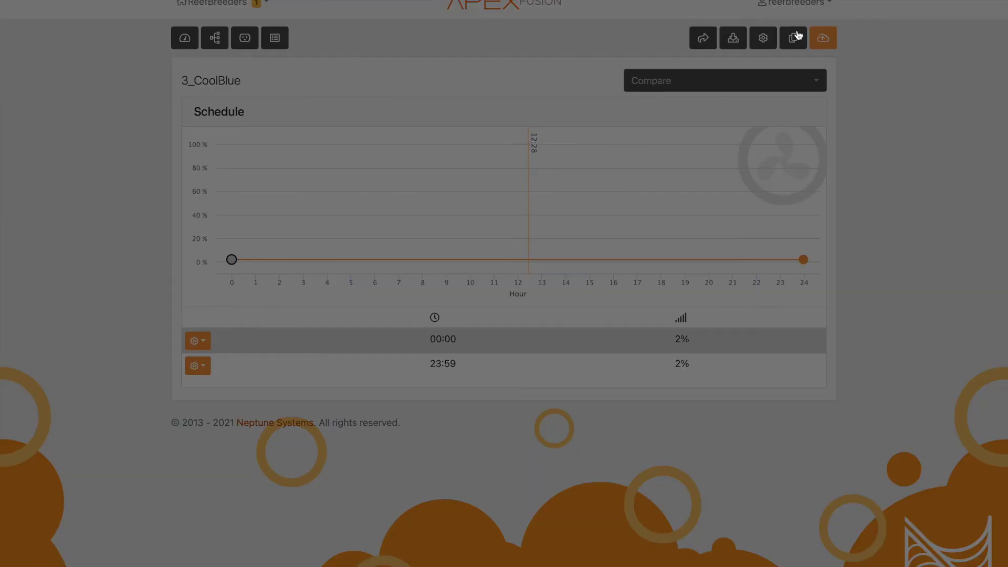
pyautogui.click(628, 143)
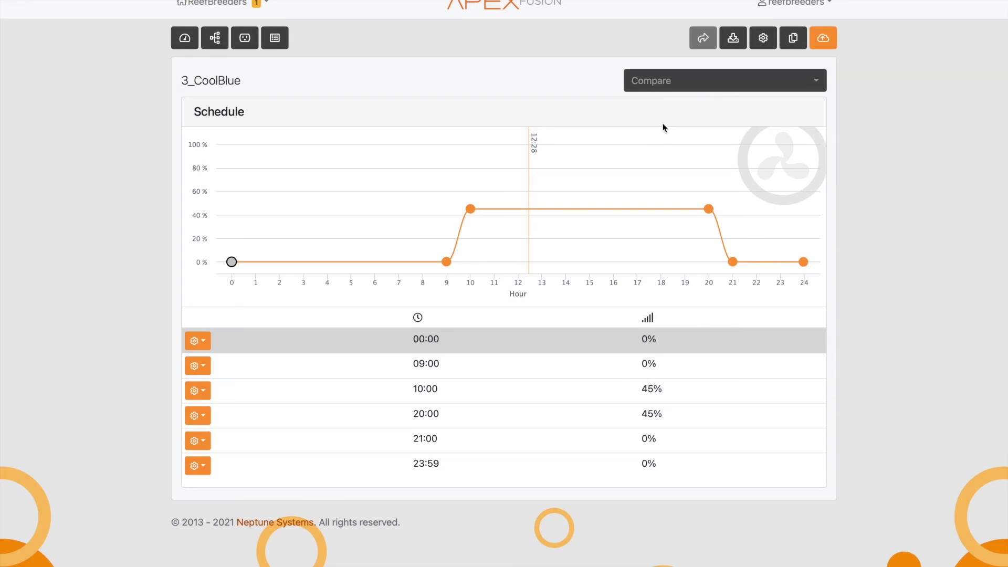
pyautogui.click(823, 42)
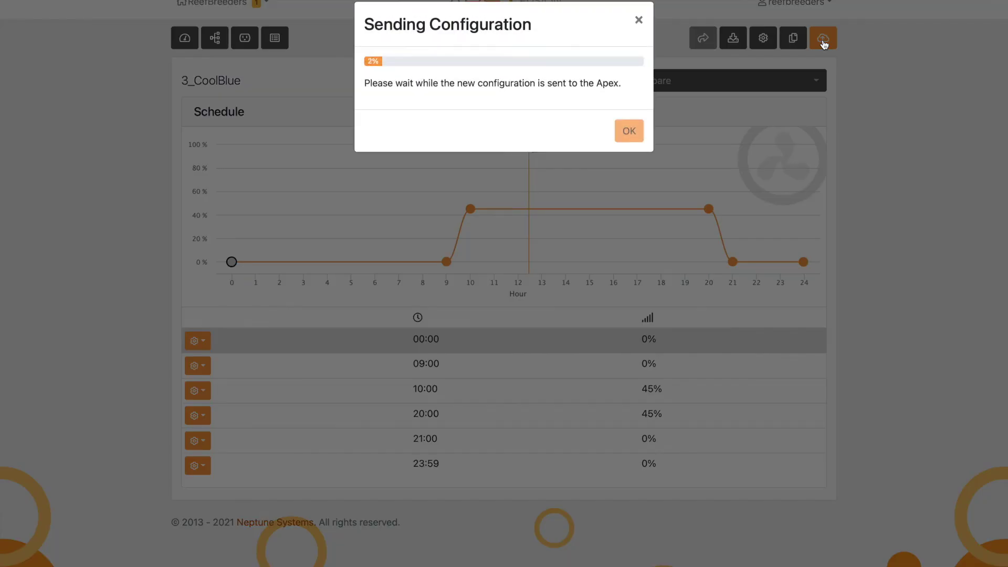
pyautogui.click(635, 192)
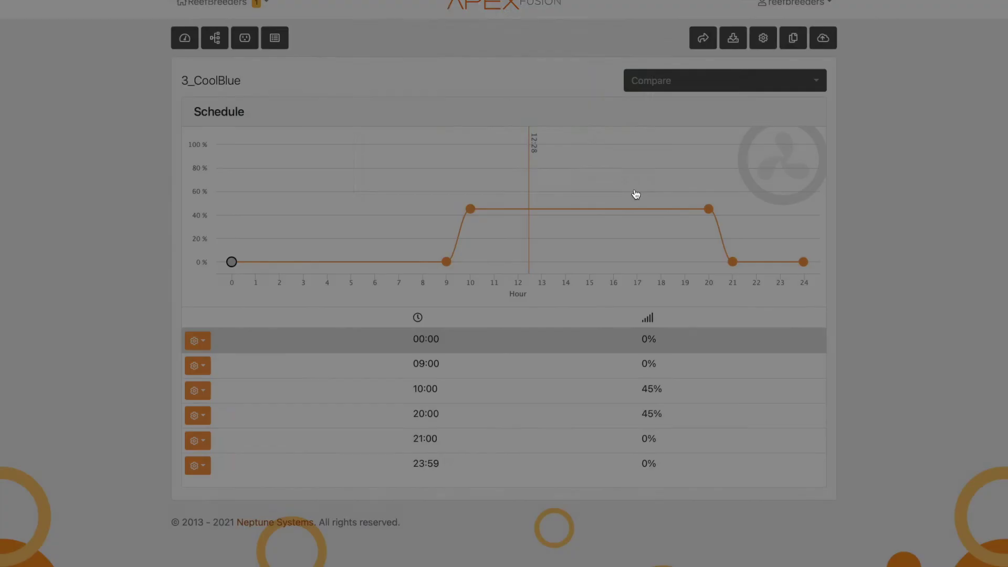
pyautogui.click(244, 38)
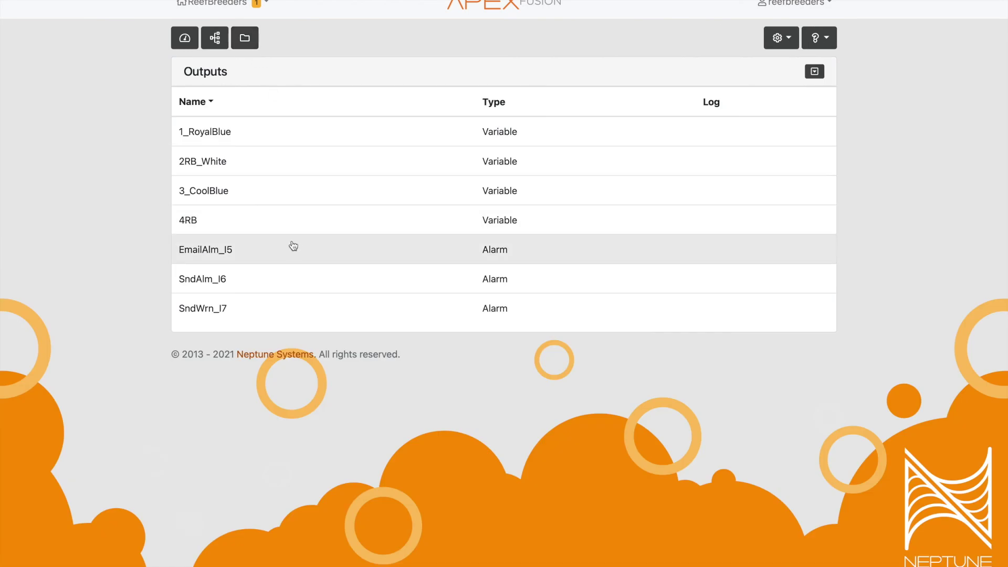
# Step: Rename output 4RB to 4RB_Violet
pyautogui.click(297, 220)
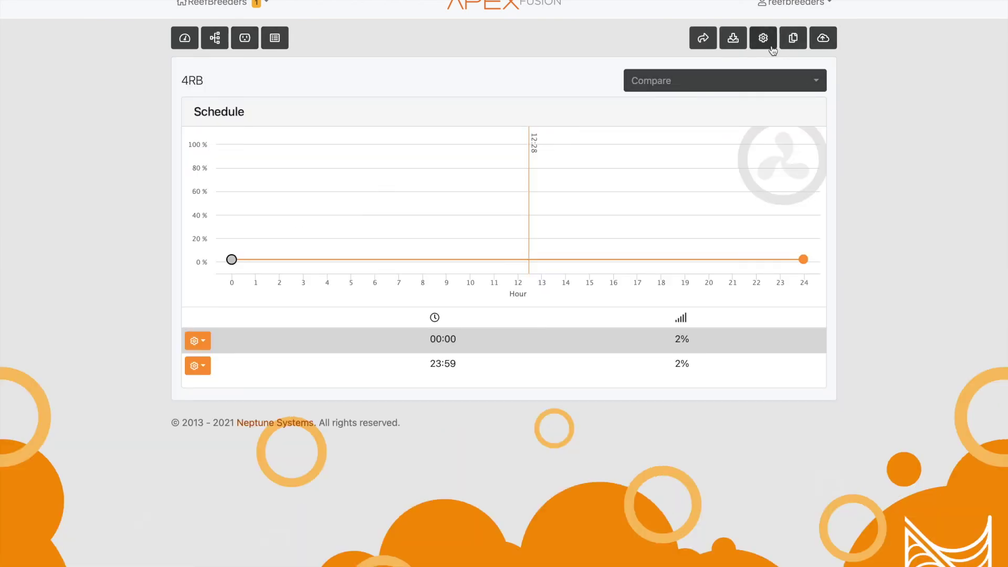
pyautogui.click(764, 42)
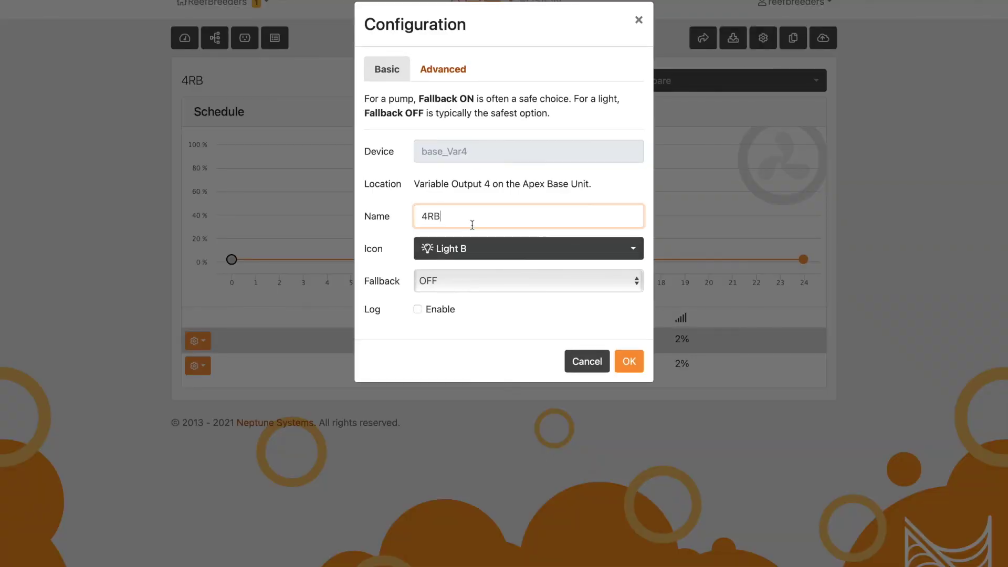
pyautogui.write('_Violet')
pyautogui.click(629, 361)
# Step: Copy 1_RoyalBlue's 10:00–20:00 45% schedule onto 4RB_Violet and upload it to the Apex
pyautogui.click(792, 39)
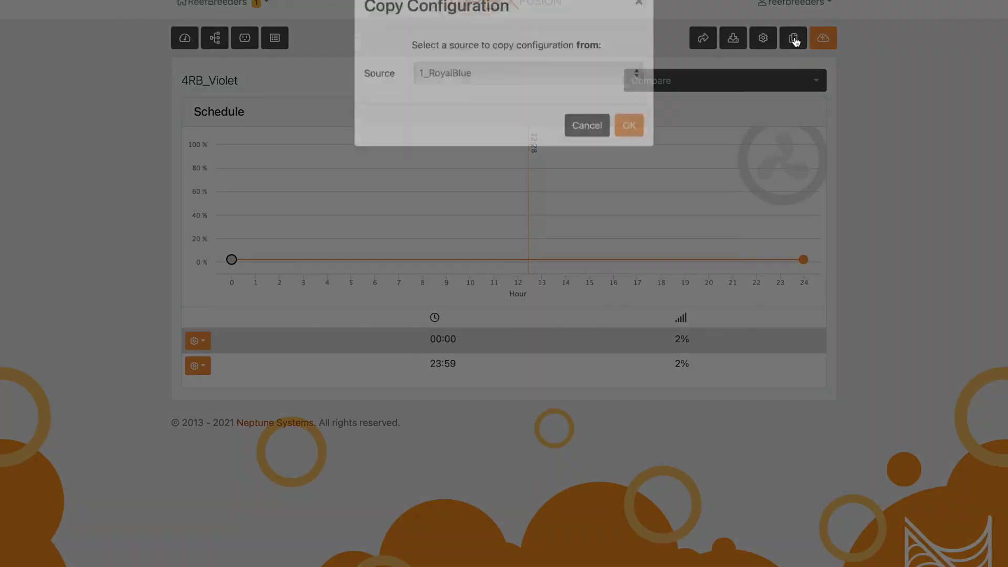
pyautogui.click(629, 144)
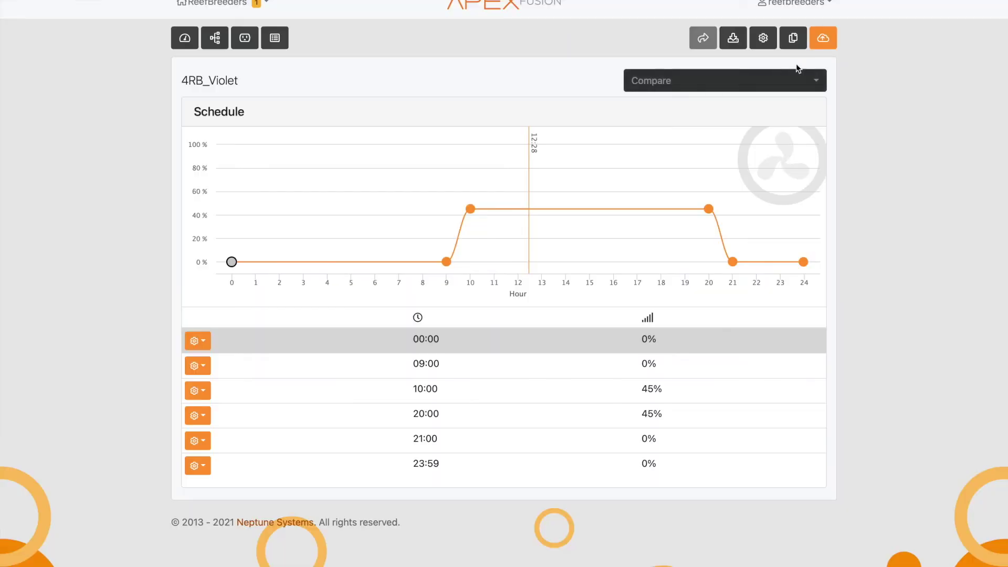
pyautogui.click(822, 46)
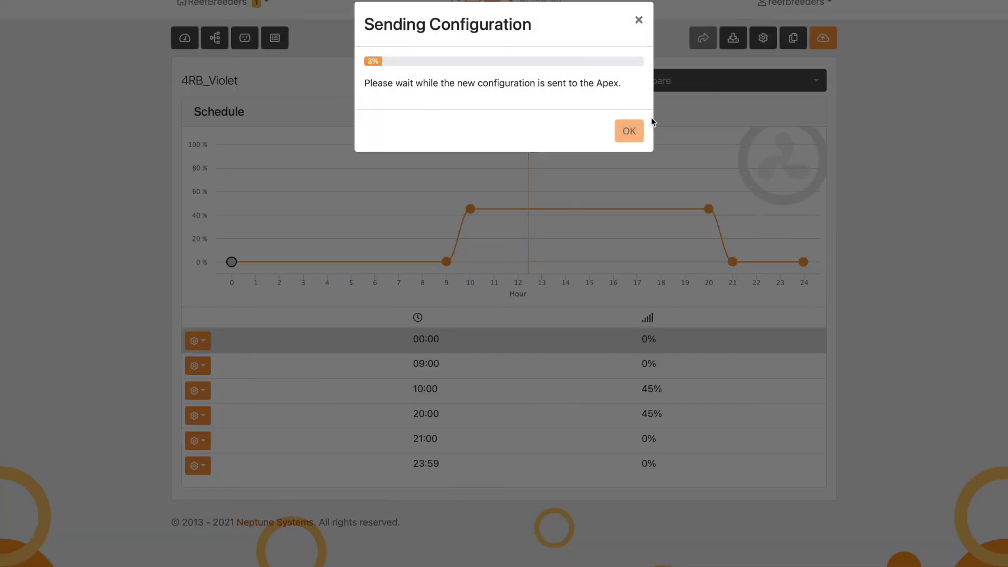
pyautogui.click(634, 193)
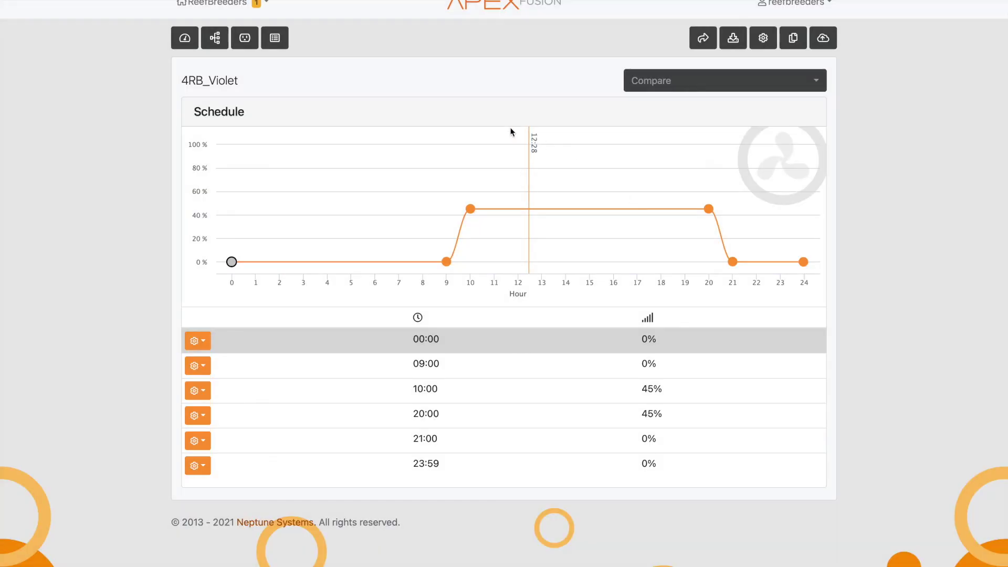